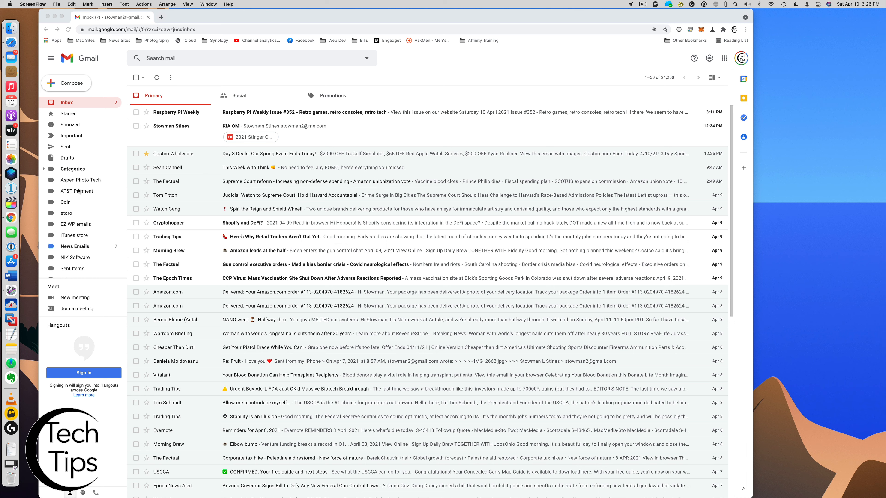
Start a new label and check its parent-label list, then cancel without creating it
left_click(105, 205)
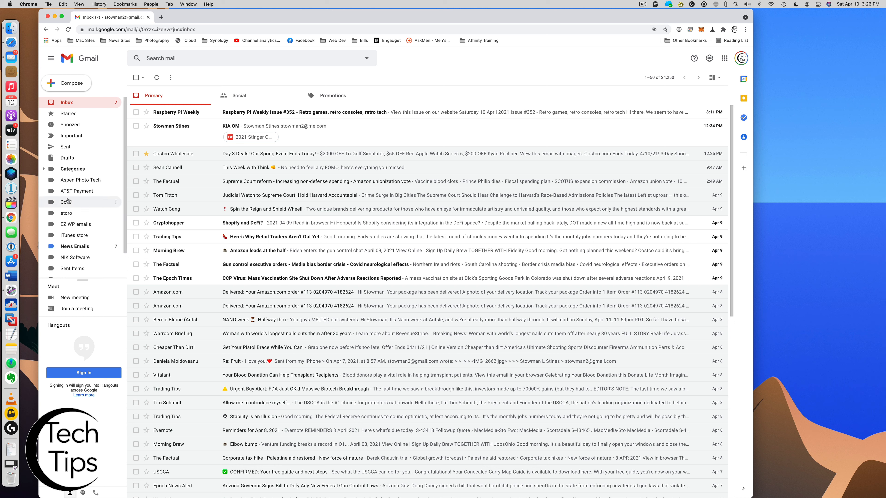
scroll(70, 199, "down", 2)
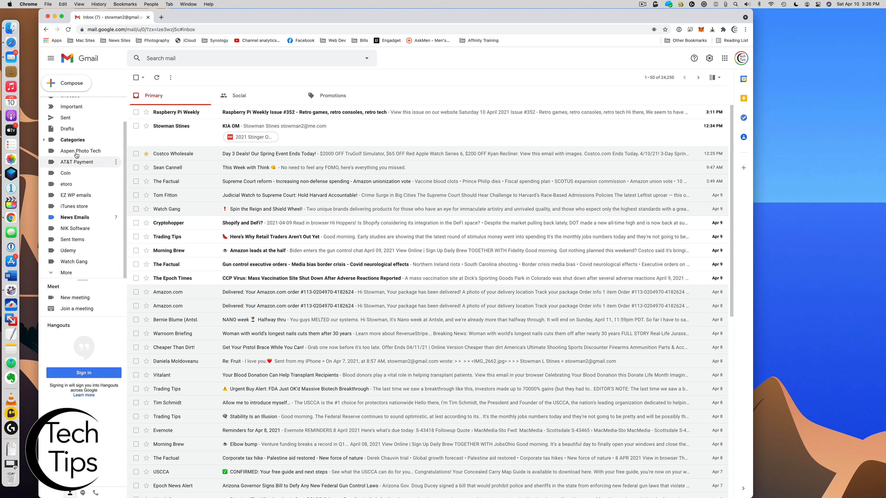
scroll(69, 217, "up", 2)
scroll(70, 241, "down", 2)
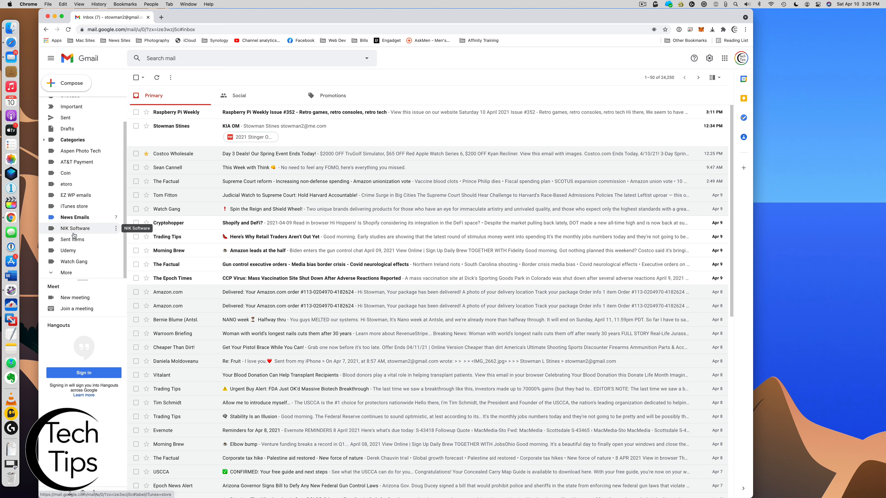
scroll(70, 251, "down", 5)
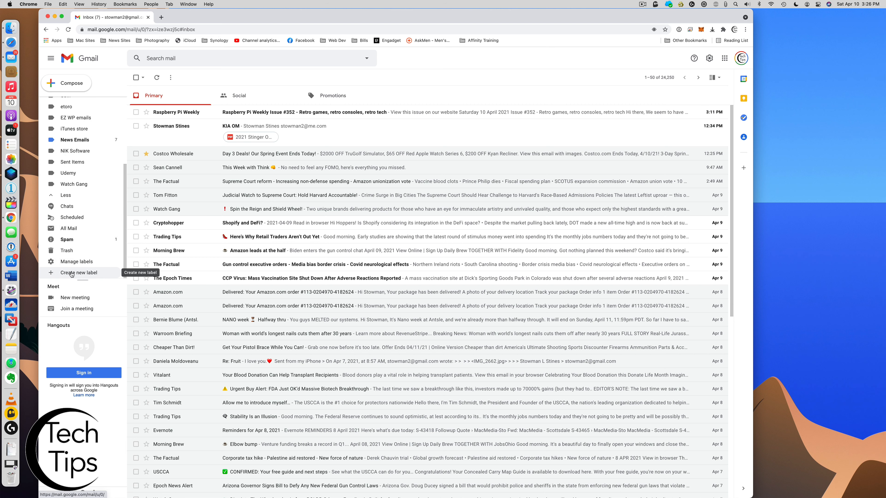
left_click(80, 273)
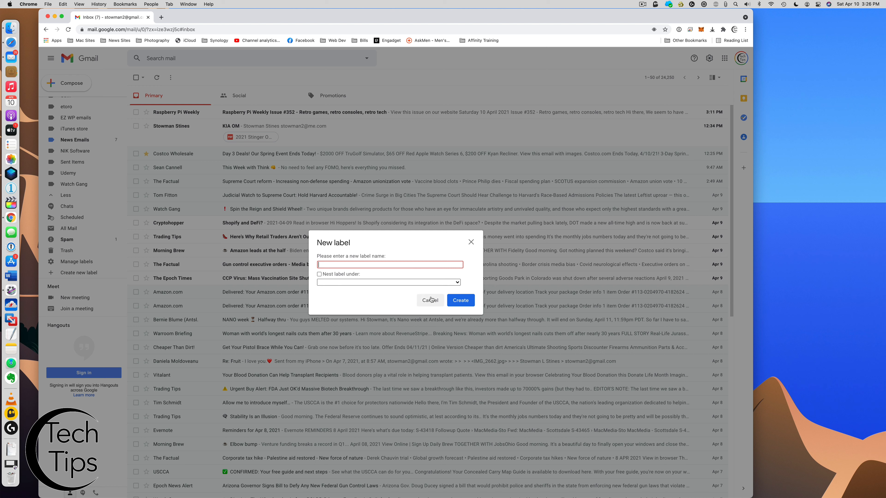
left_click(454, 283)
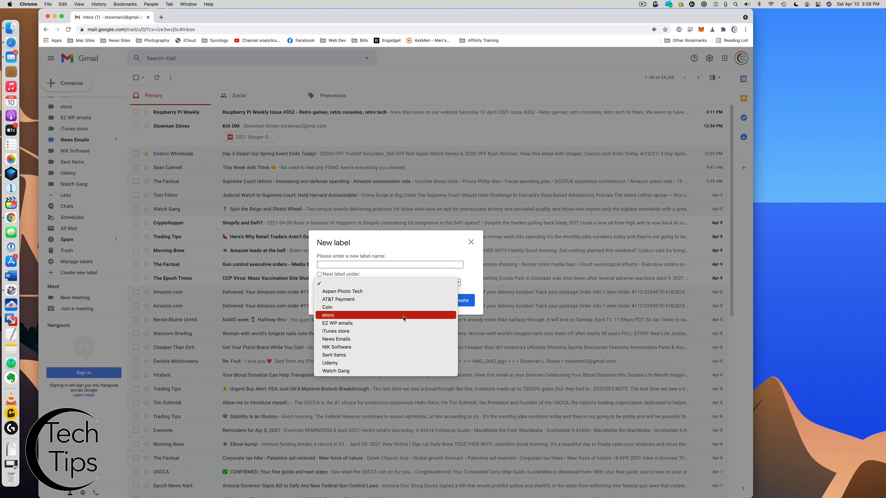
left_click(467, 279)
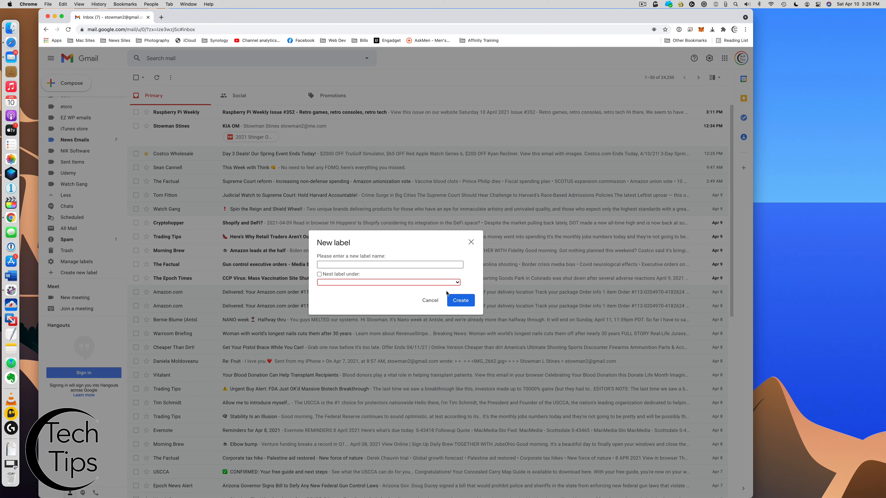
left_click(430, 300)
scroll(81, 271, "up", 3)
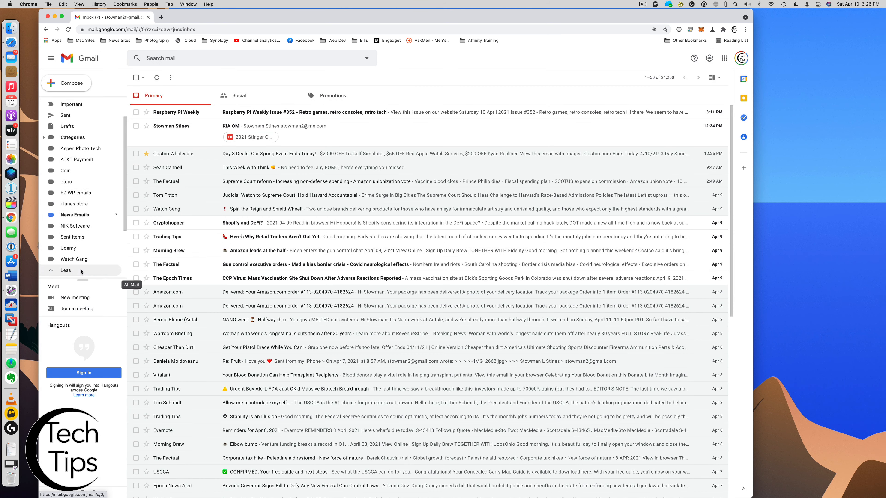
scroll(81, 272, "up", 2)
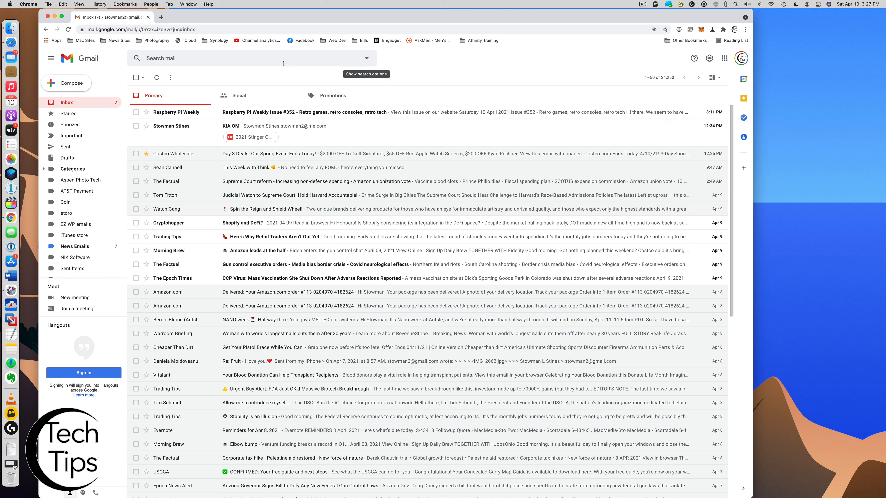
Search mail from the chosen me.com sender address and turn the 44 matches into a new filter
left_click(368, 60)
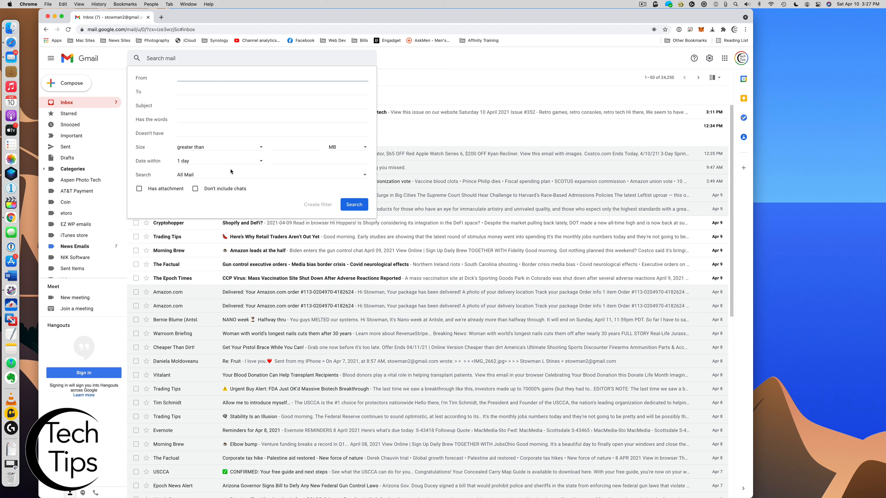
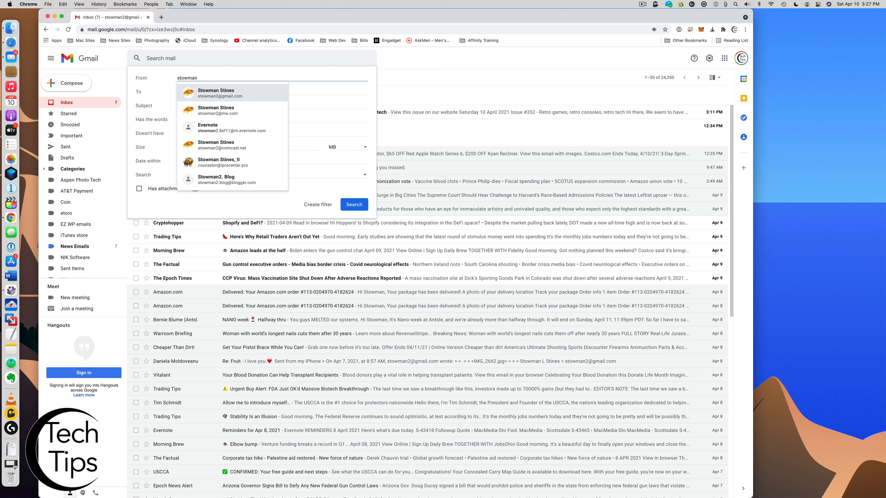
key("Down")
key("Return")
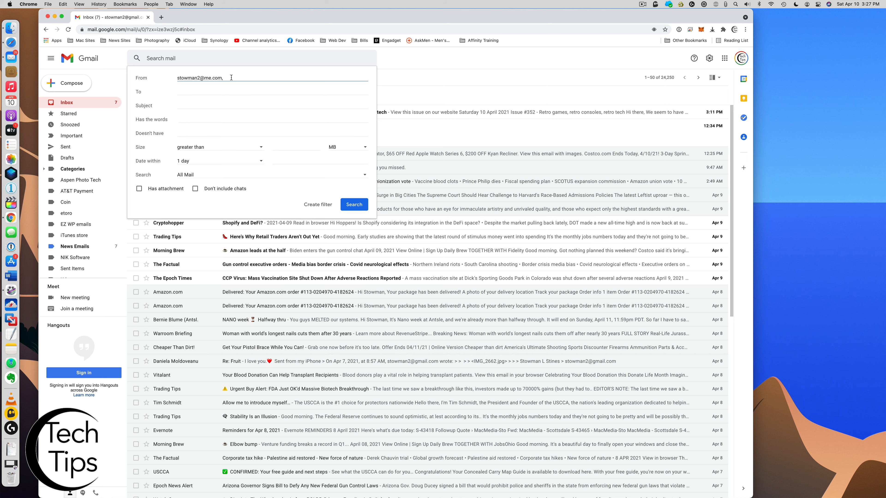
left_click_drag(231, 77, 161, 80)
left_click(322, 204)
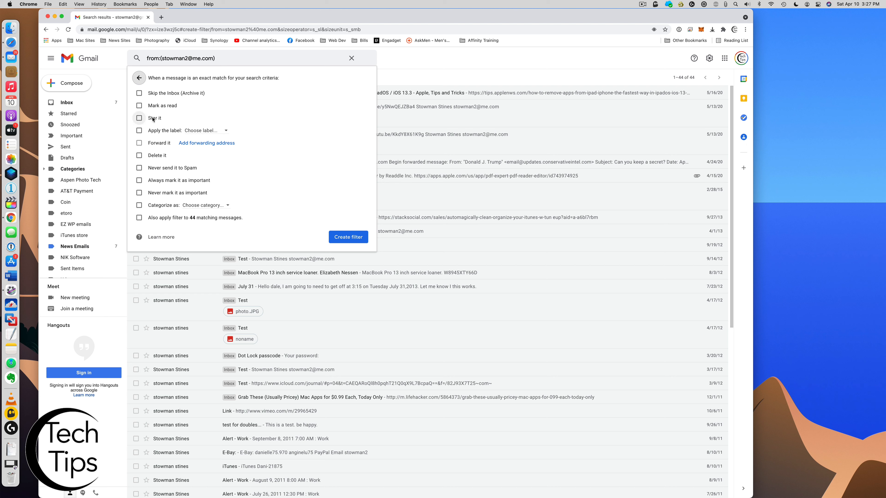
left_click(227, 132)
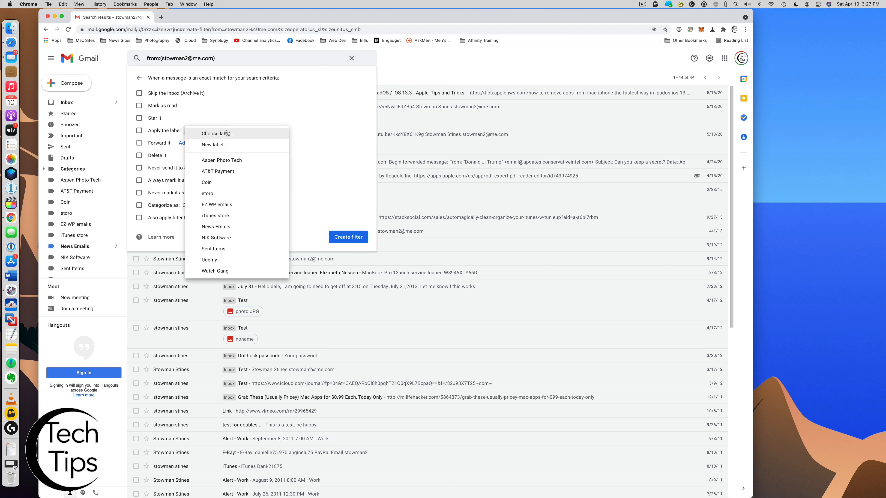
left_click(229, 112)
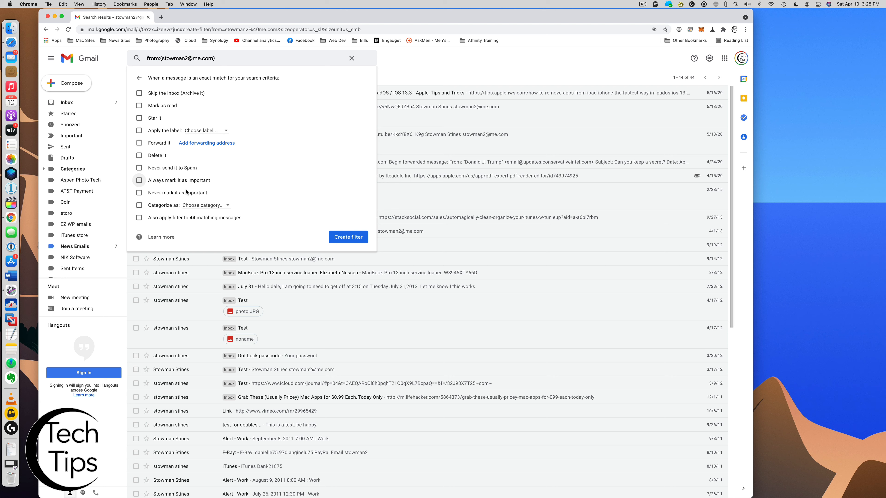
Browse the Categorize as and Choose label lists without choosing, then clear the search to drop the filter
left_click(214, 208)
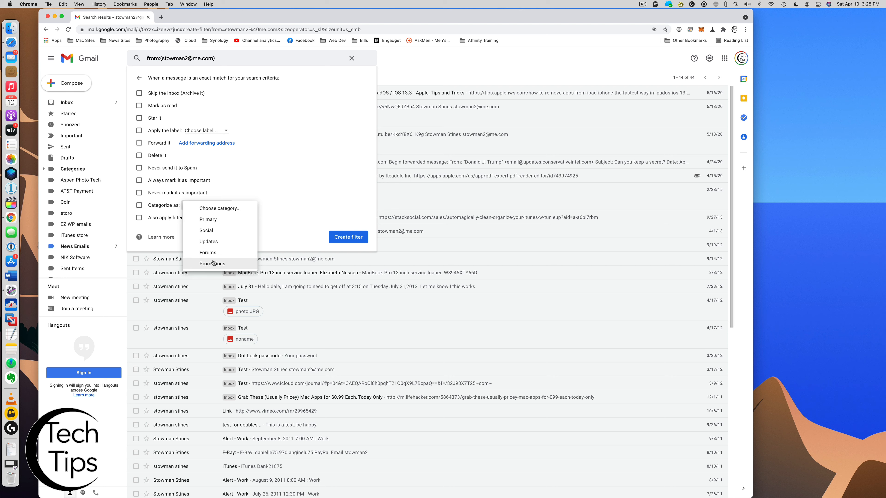
left_click(278, 175)
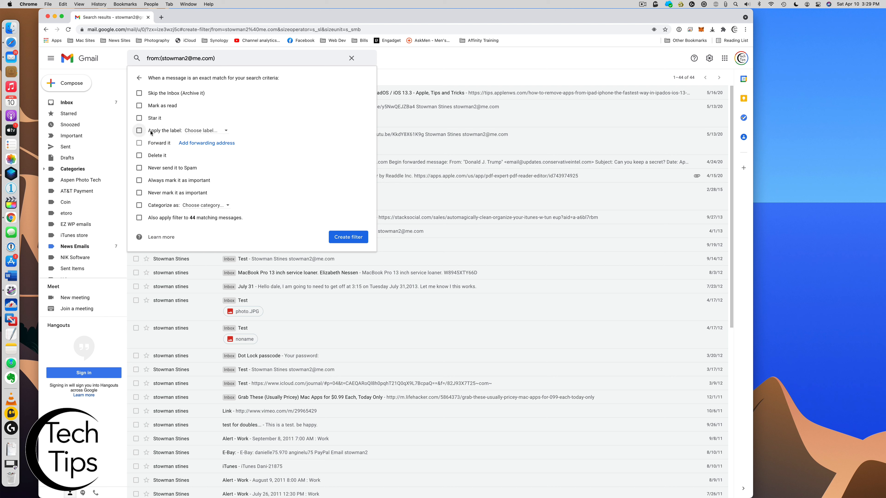
left_click(224, 132)
left_click(244, 119)
left_click(353, 59)
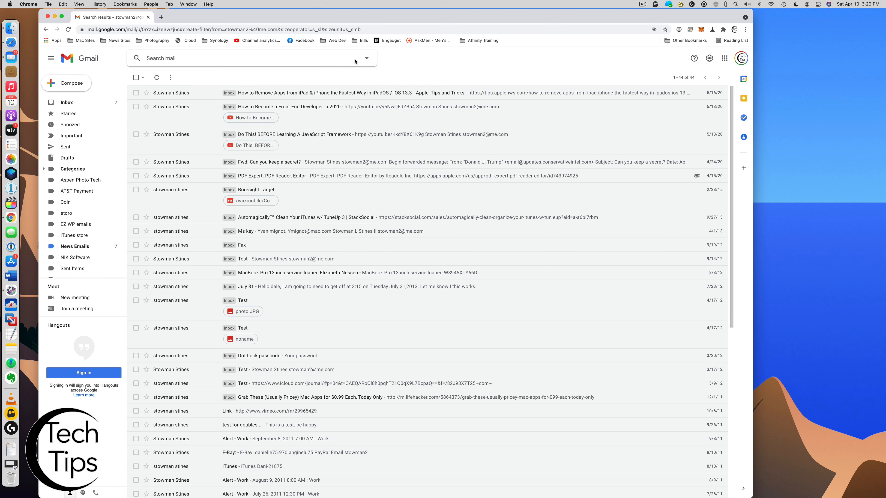
Go back to the full inbox on the Primary tab
left_click(67, 103)
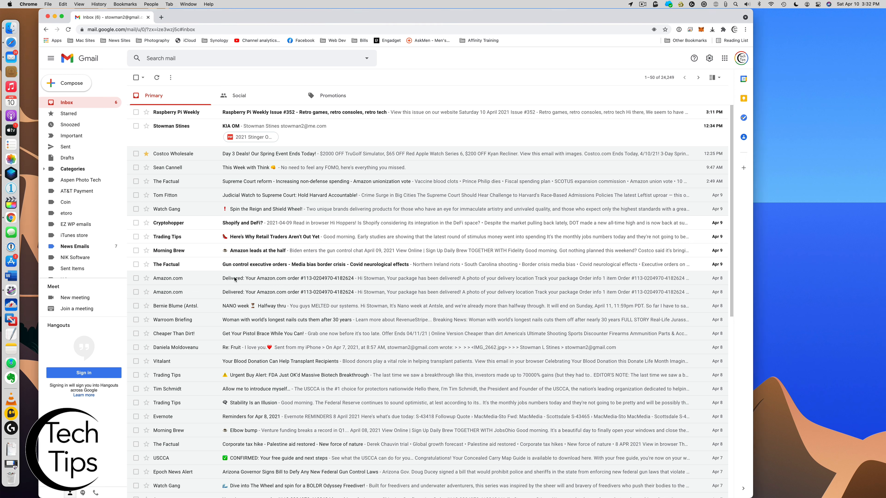
Open the Amazon Delivered email and choose Filter messages like these from its More menu
left_click(228, 280)
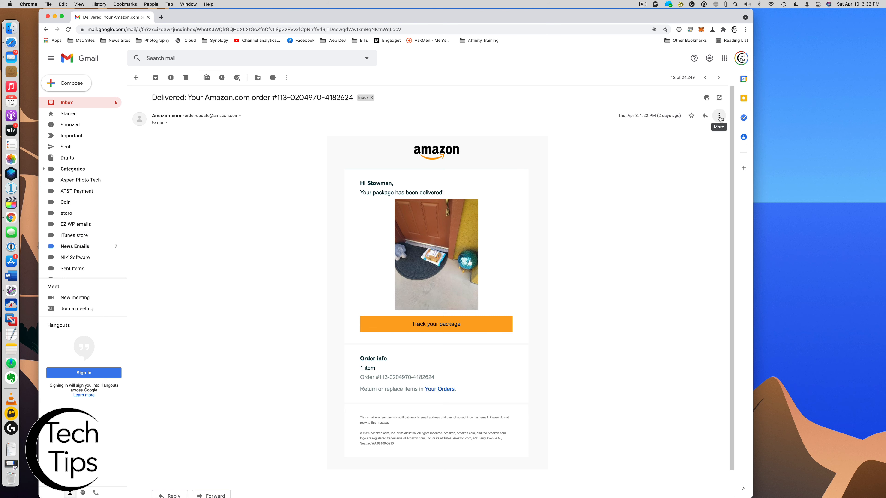
left_click(287, 78)
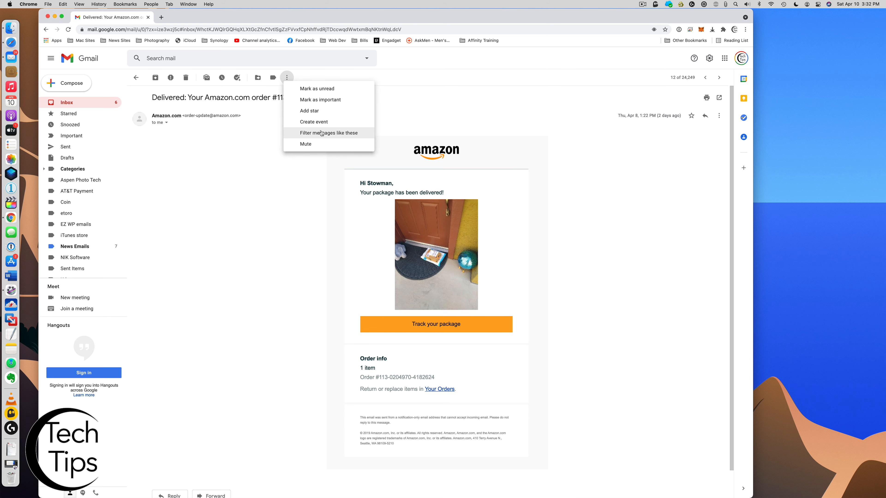
left_click(614, 145)
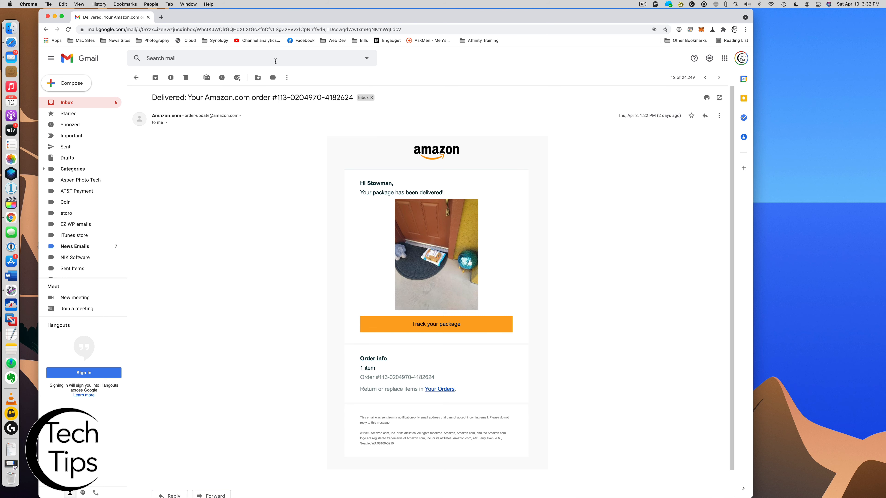
left_click(287, 79)
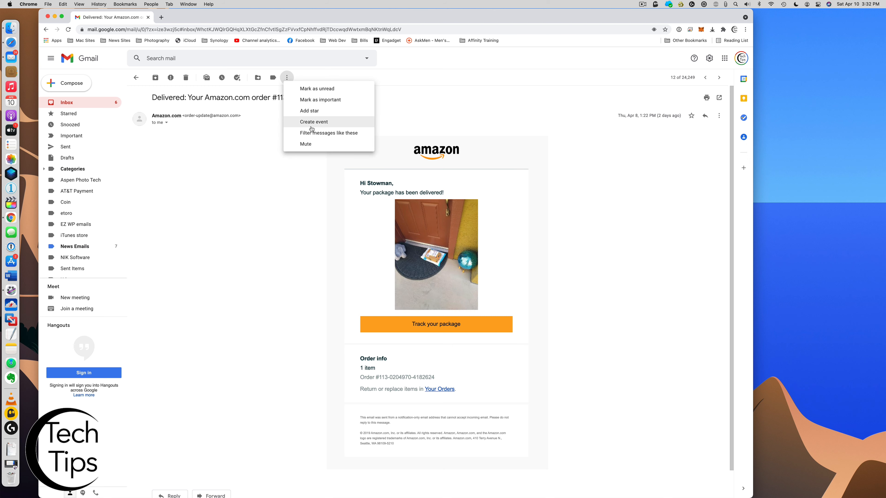
left_click(315, 133)
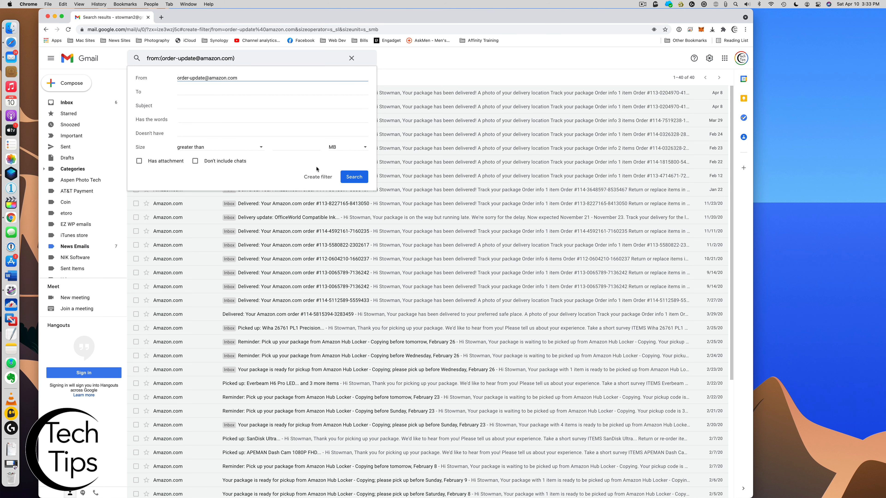
Continue the Amazon order-update filter to its actions for the 40 matching messages
left_click(316, 178)
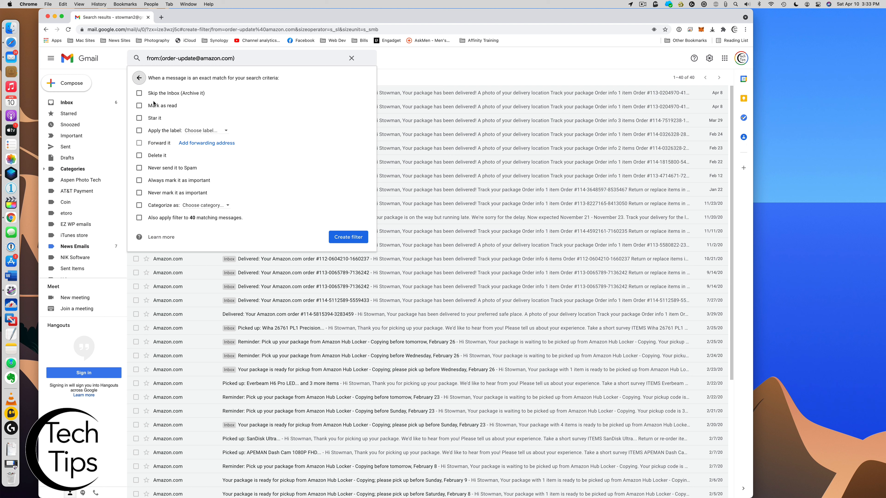
Tick Skip the Inbox (Archive it) and start a new label from the Choose label list
left_click(138, 94)
left_click(226, 132)
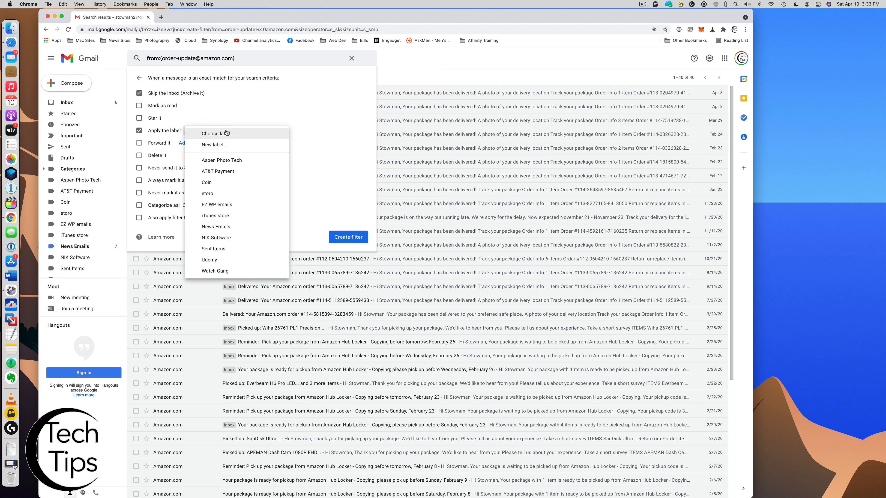
left_click(223, 144)
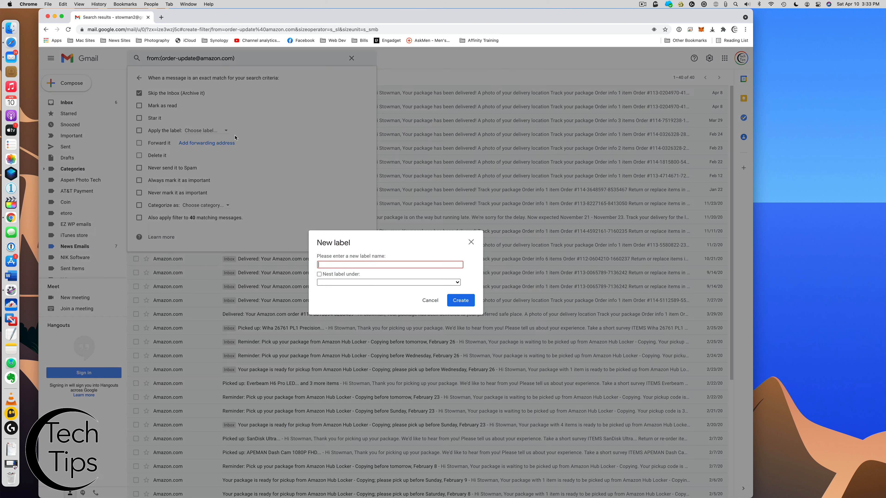
Create the label Amazon Orders for the filter and also apply it to the 40 matches
type("Amazon Od")
type("ders")
left_click(467, 299)
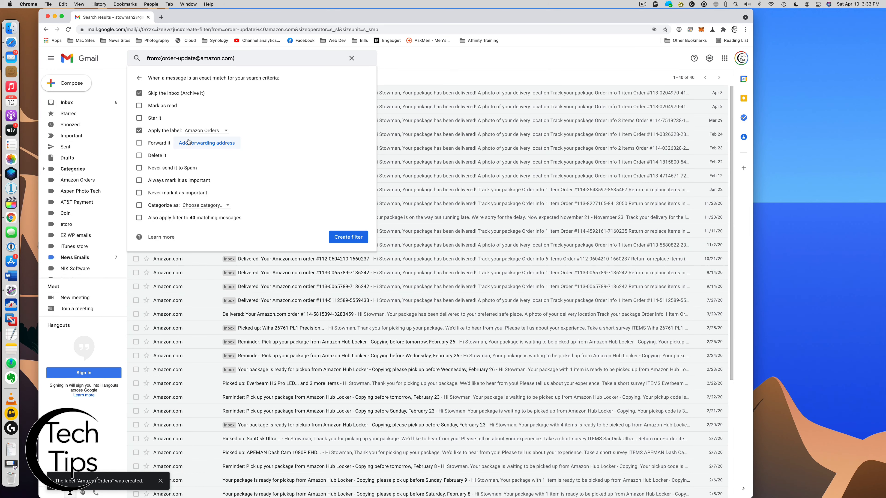
left_click(140, 218)
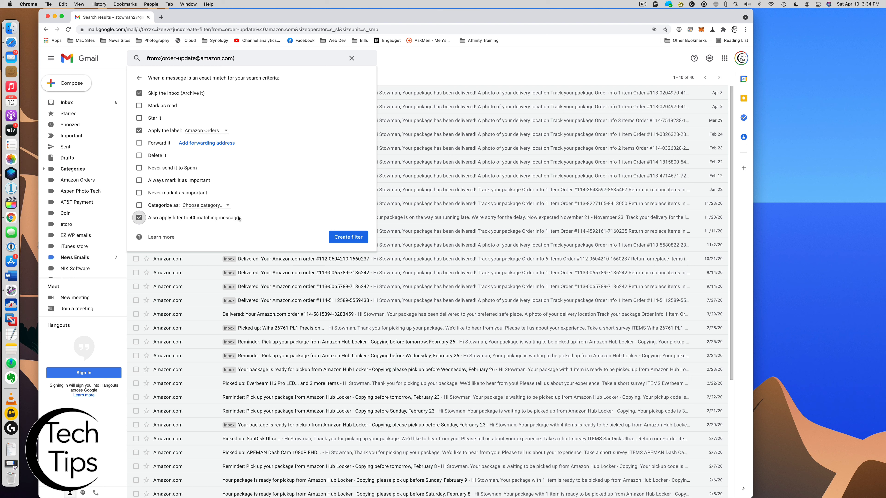
Add Never send it to Spam and save the Amazon order filter
left_click(139, 168)
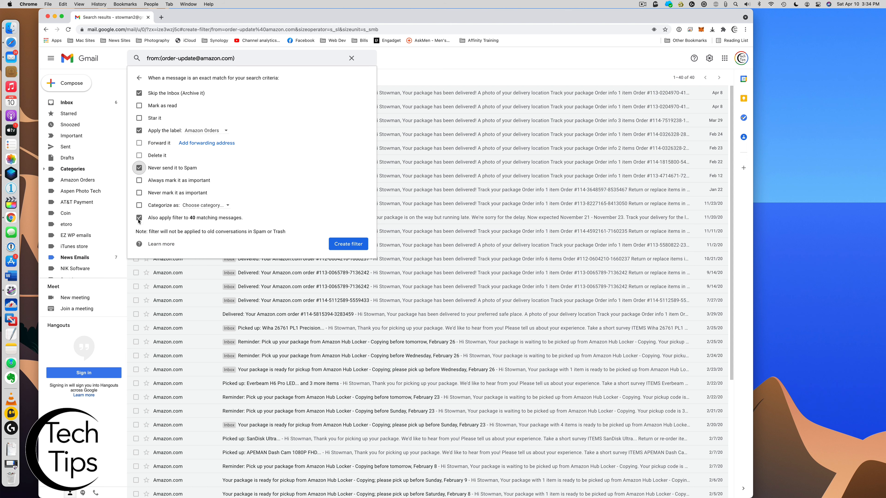
left_click(352, 245)
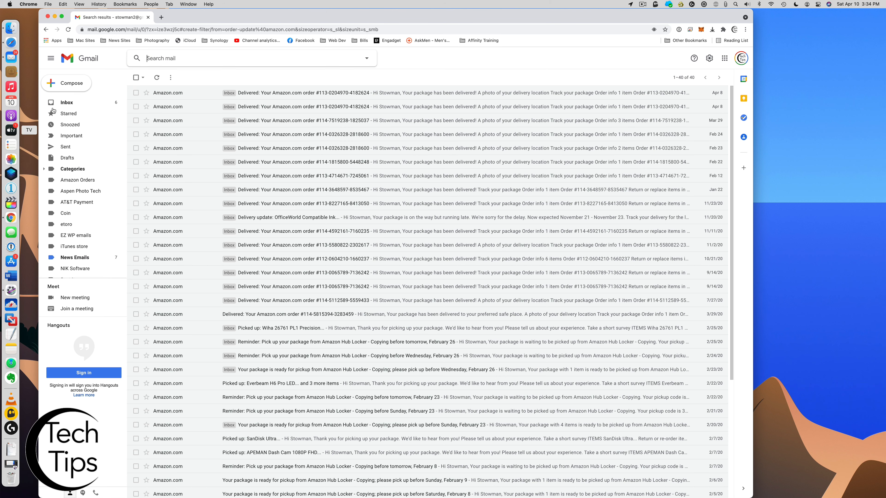
Check the Amazon emails now listed under the Amazon Orders label, then return to the inbox
left_click(71, 104)
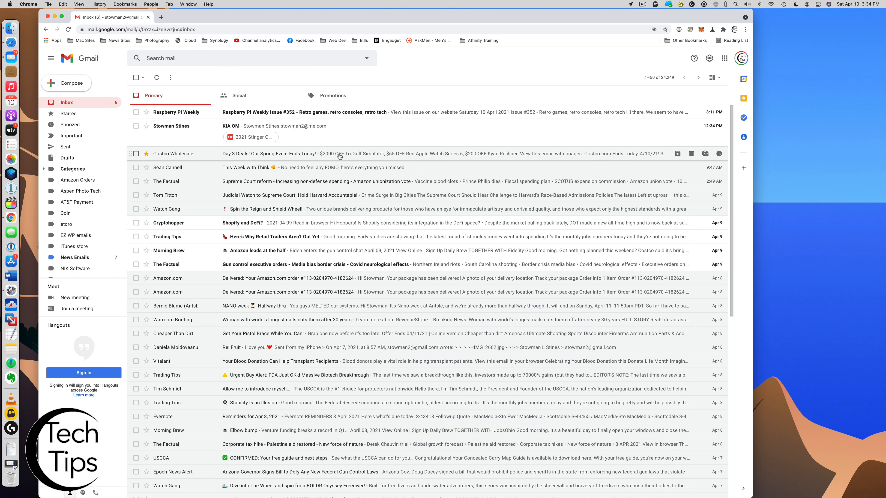
left_click(351, 282)
left_click(70, 102)
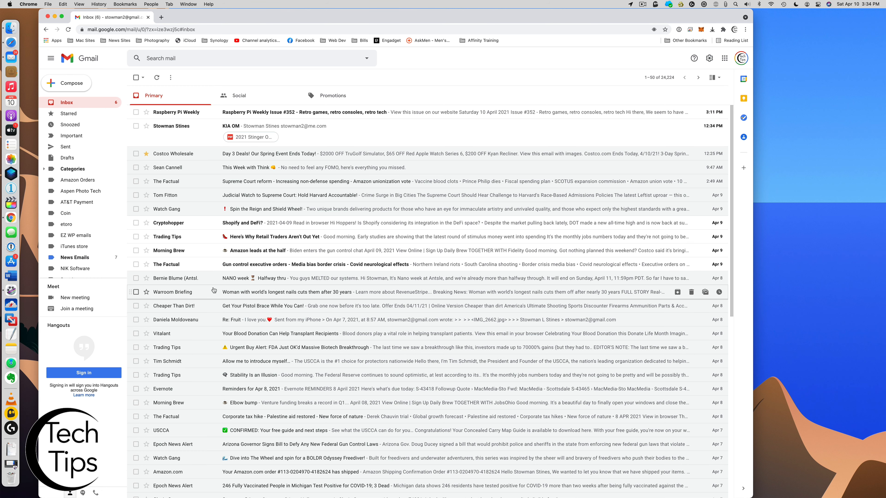
left_click(78, 180)
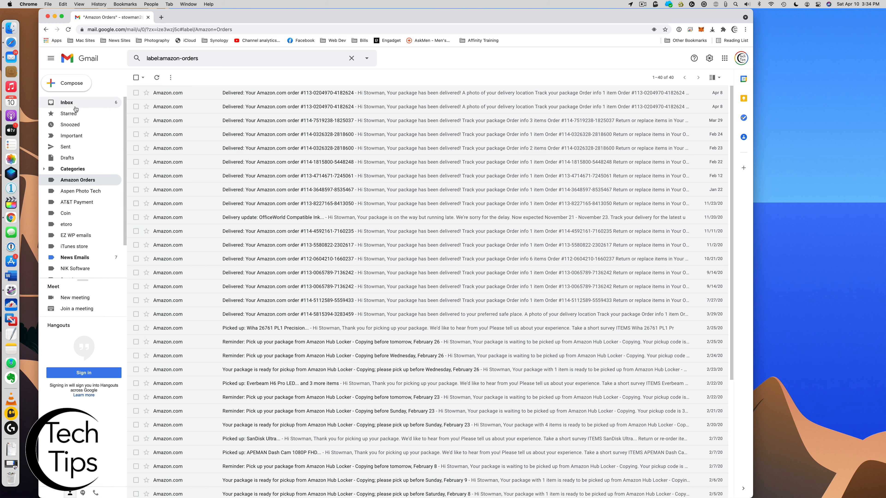
left_click(67, 103)
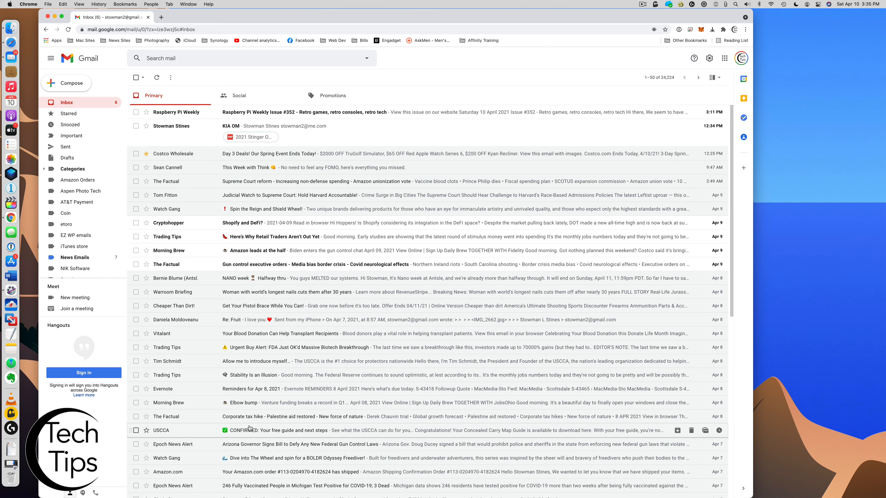
Open a Watch Gang email and start a filter for messages like it
left_click(167, 459)
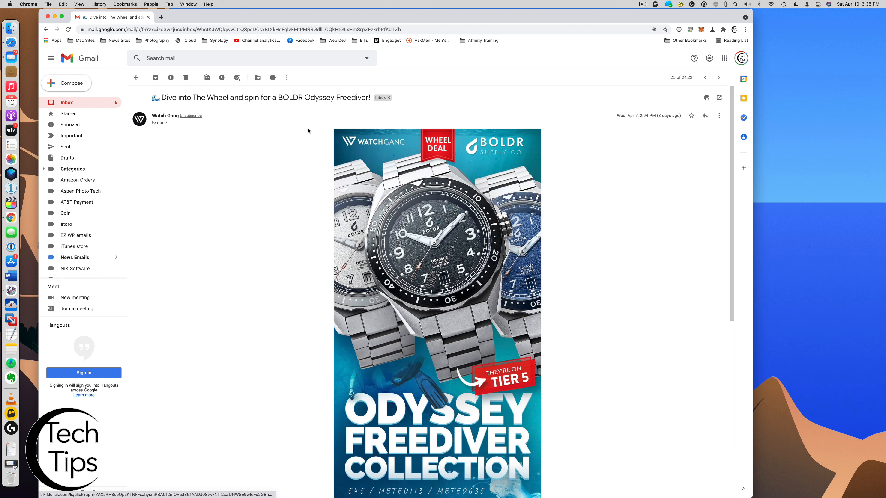
scroll(61, 241, "down", 2)
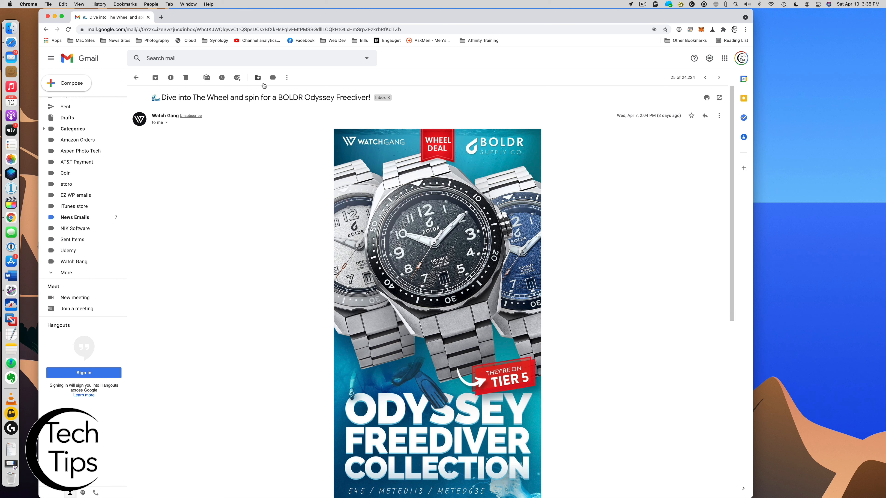
left_click(287, 79)
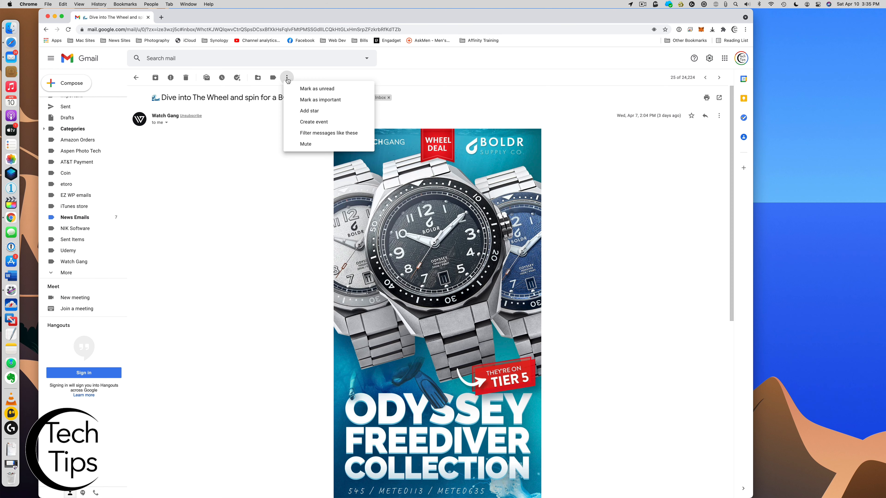
left_click(319, 133)
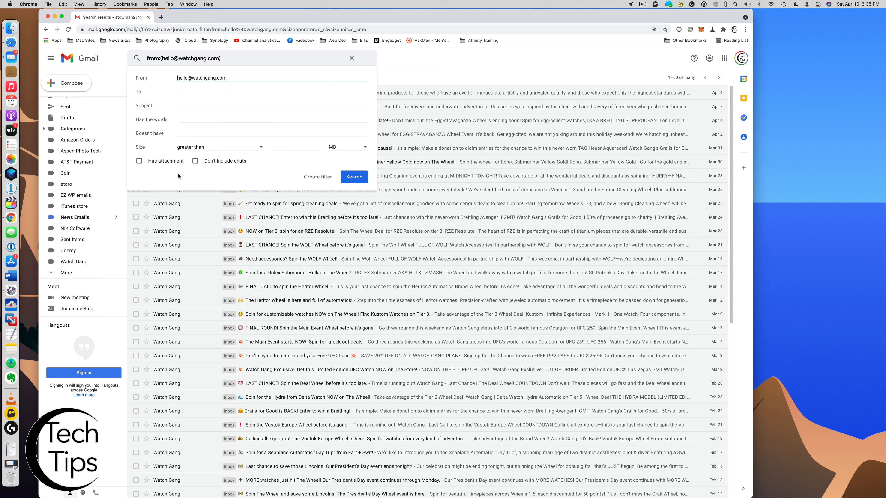
left_click(317, 176)
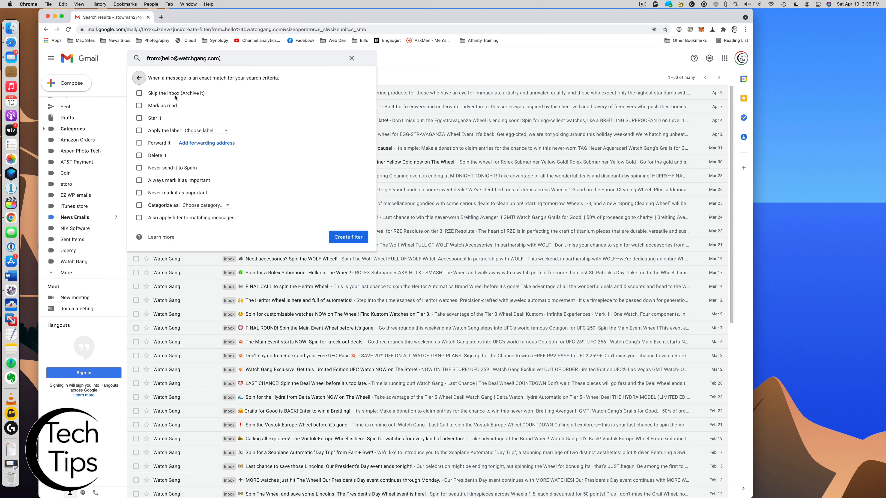
Make the filter archive, mark read, label Watch Gang, never spam, include existing mail, and create it
left_click(139, 94)
left_click(199, 131)
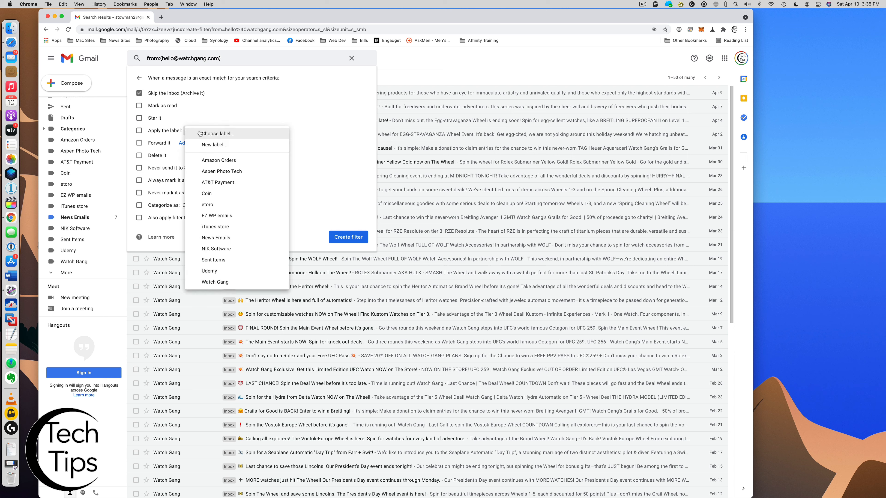
left_click(231, 281)
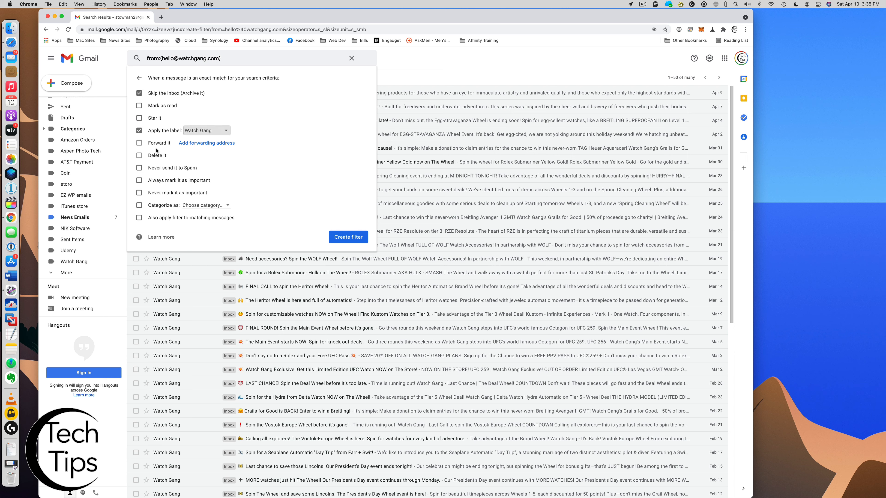
left_click(139, 169)
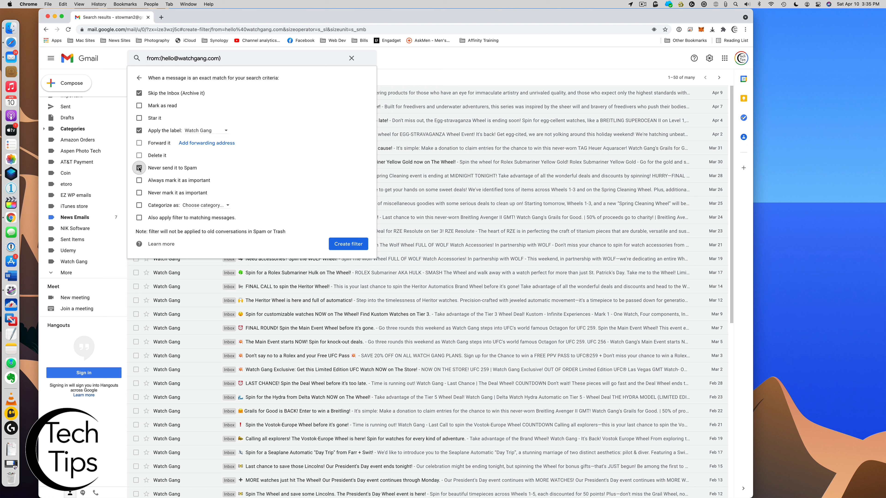
left_click(139, 105)
left_click(139, 218)
left_click(343, 243)
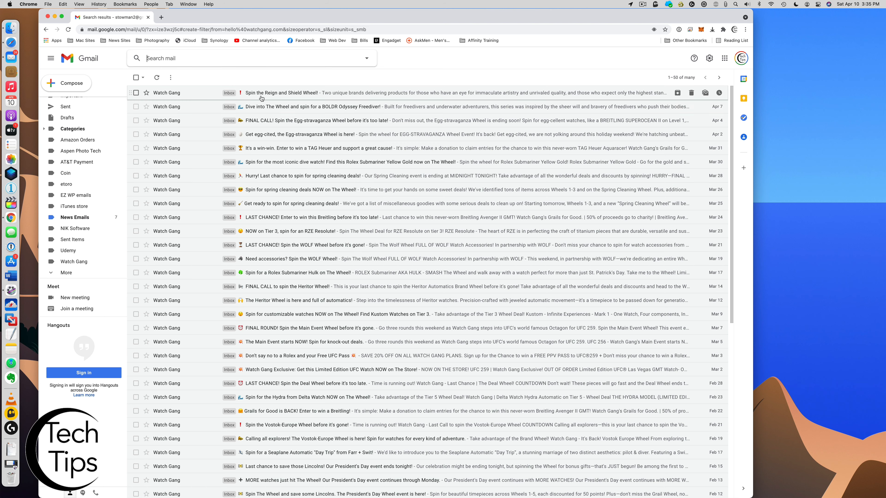
left_click(210, 106)
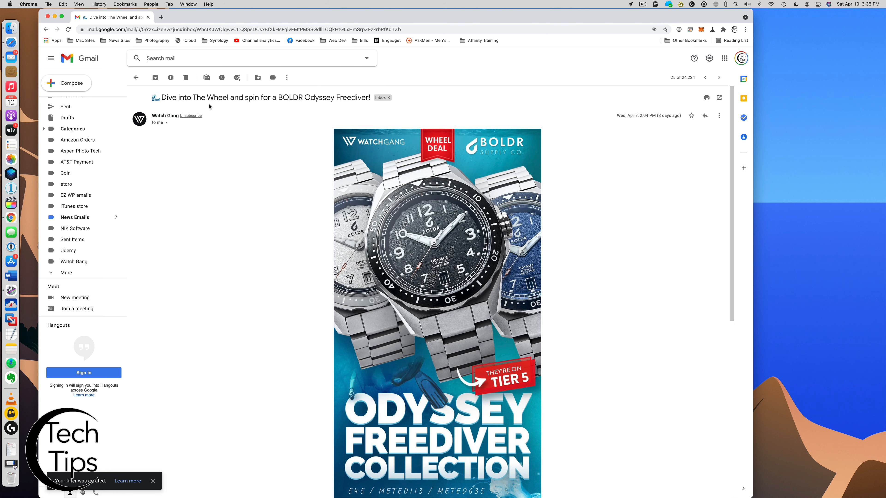
View the mail filed under the Watch Gang label, then return to the Primary inbox
left_click(79, 265)
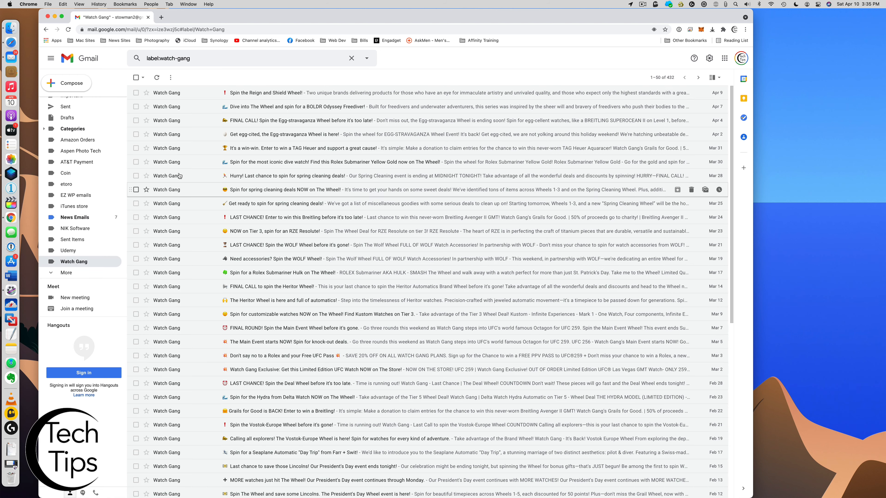
scroll(70, 154, "up", 3)
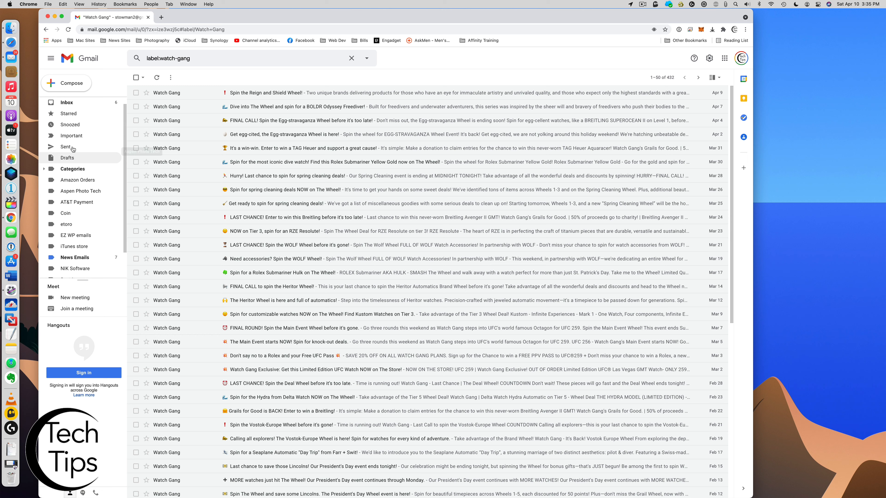
left_click(66, 104)
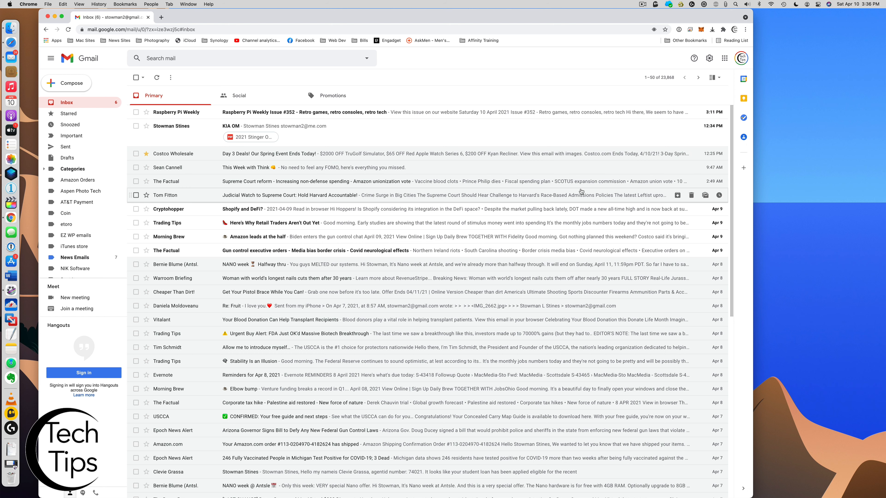
Open full settings on Filters and Blocked Addresses to review the four existing filters
left_click(710, 60)
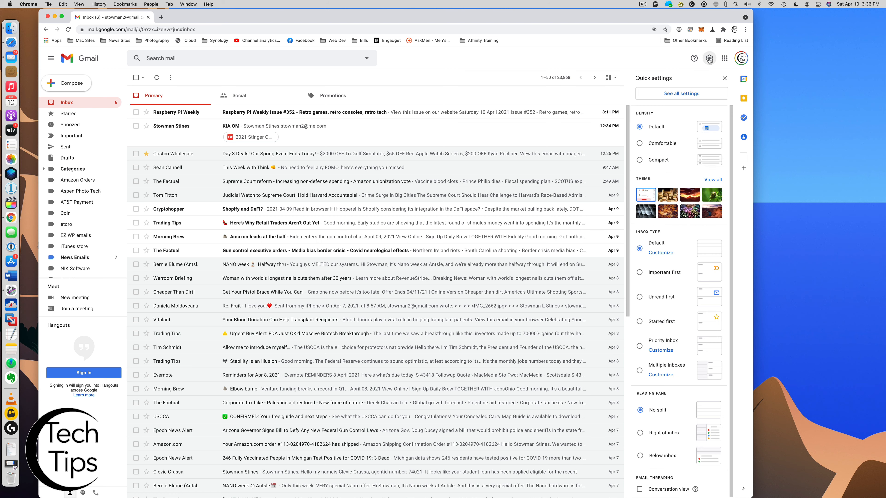
left_click(682, 94)
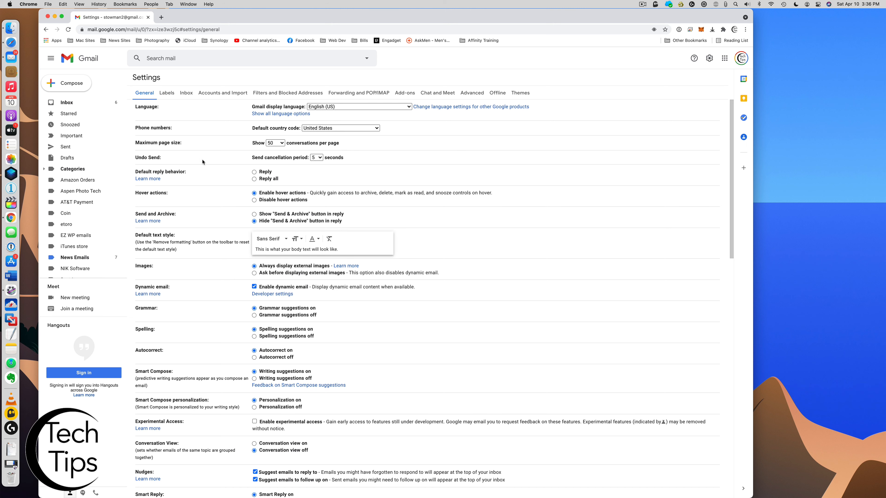
left_click(276, 93)
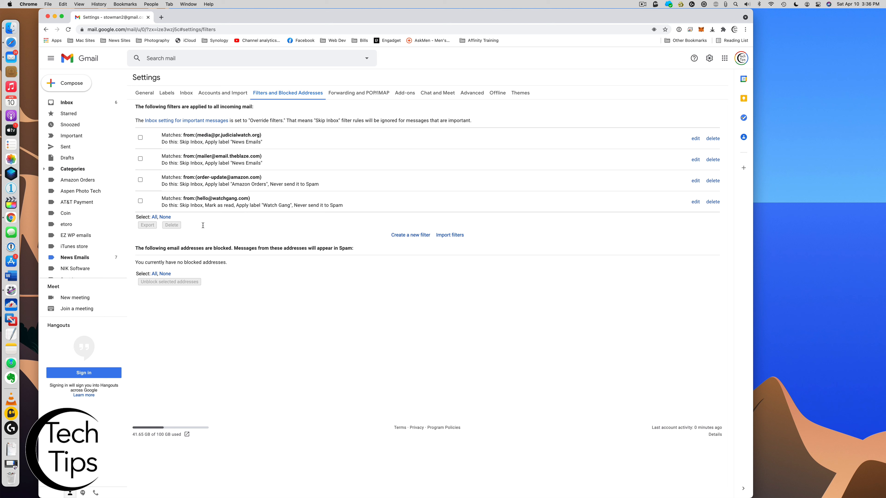
Start a new filter matching subject 'Eats Cookies' and continue to its actions
left_click(411, 236)
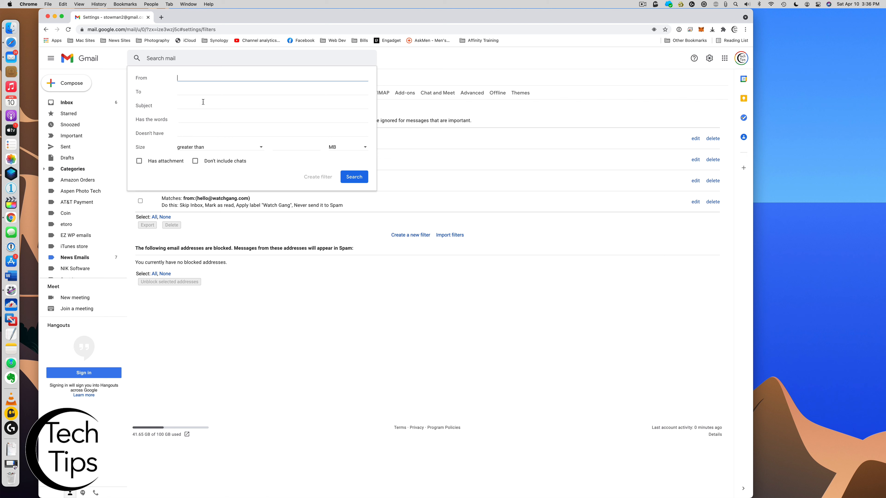
left_click(183, 104)
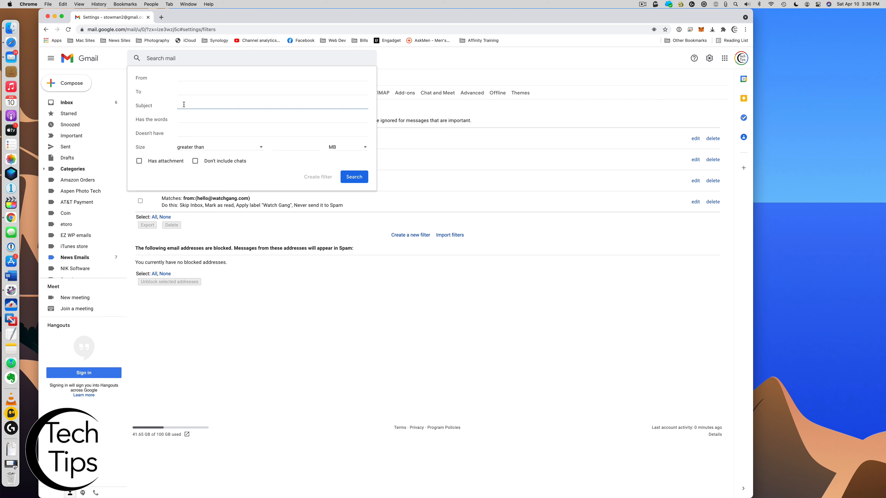
type("Eats Cookies")
left_click(315, 177)
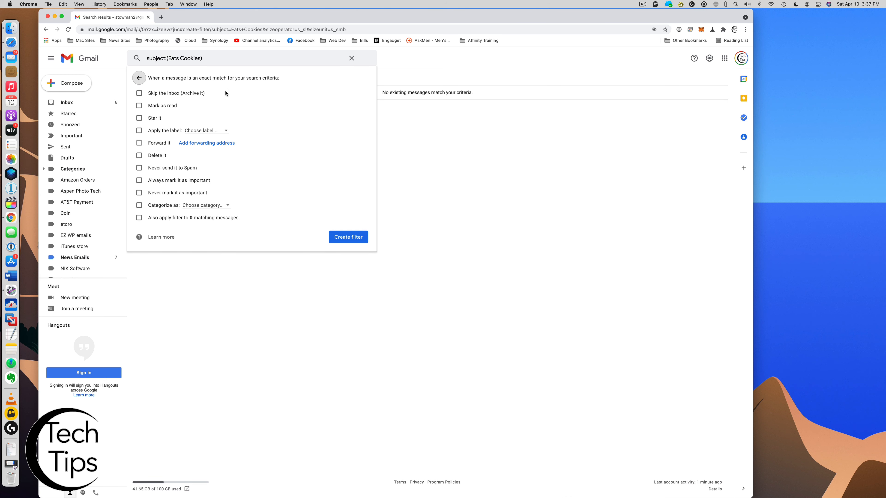
Make the Eats Cookies filter star messages and apply a newly created 'Cookies' label
left_click(139, 118)
left_click(156, 131)
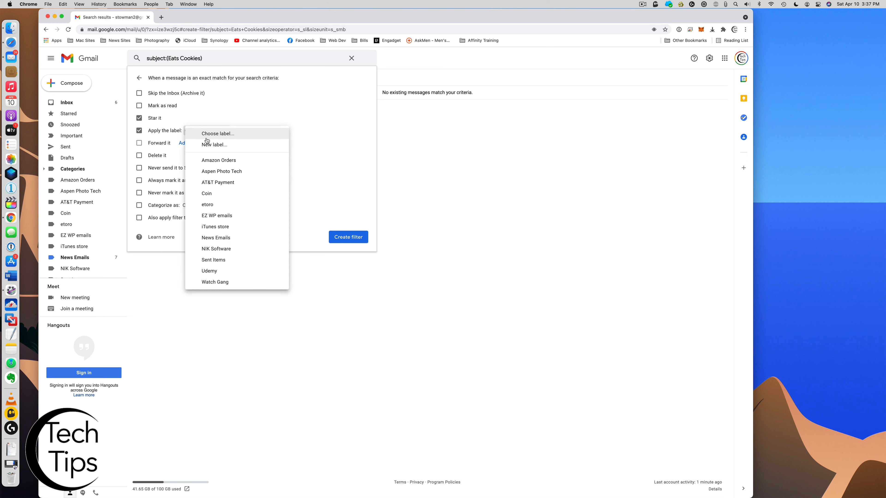
left_click(206, 144)
type("Cookies")
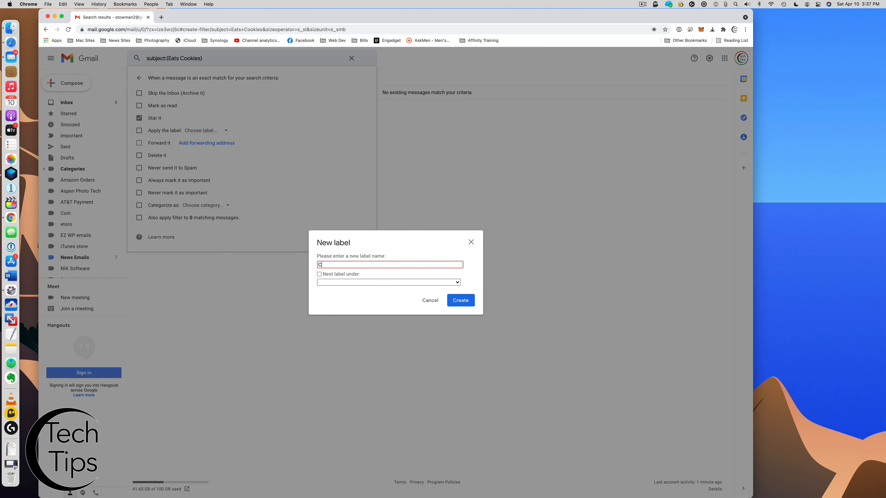
left_click(460, 300)
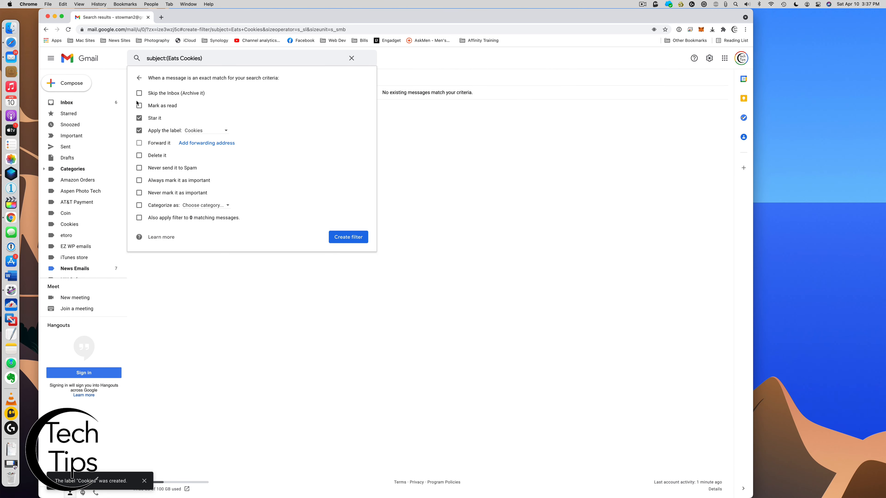
left_click(348, 237)
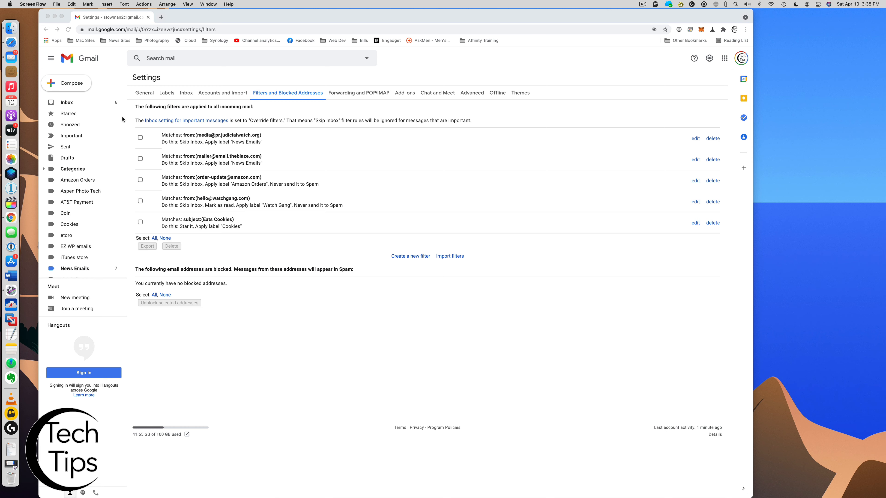
left_click(70, 103)
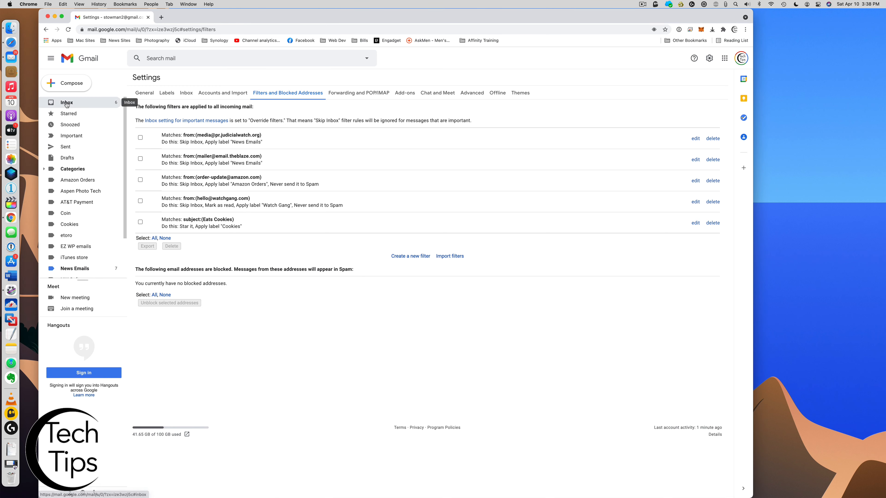
Check the starred, Cookies-labelled Eats Cookies email in the inbox, then open quick settings
left_click(69, 104)
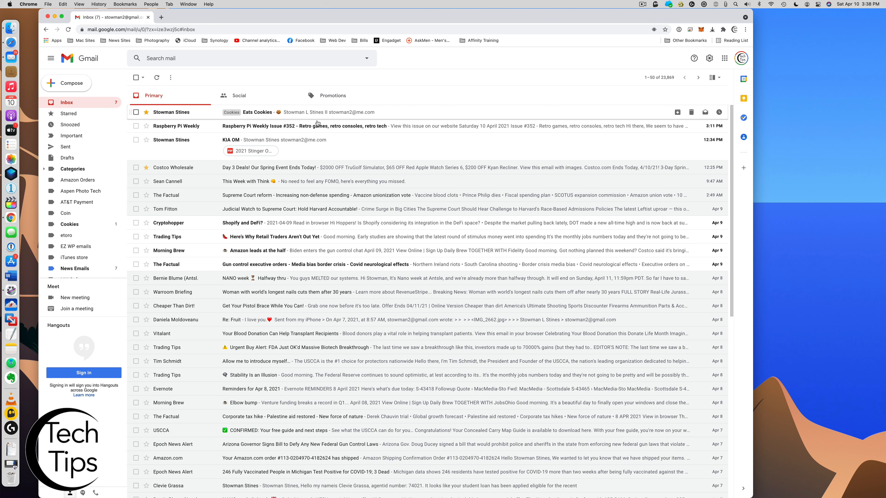
left_click(709, 57)
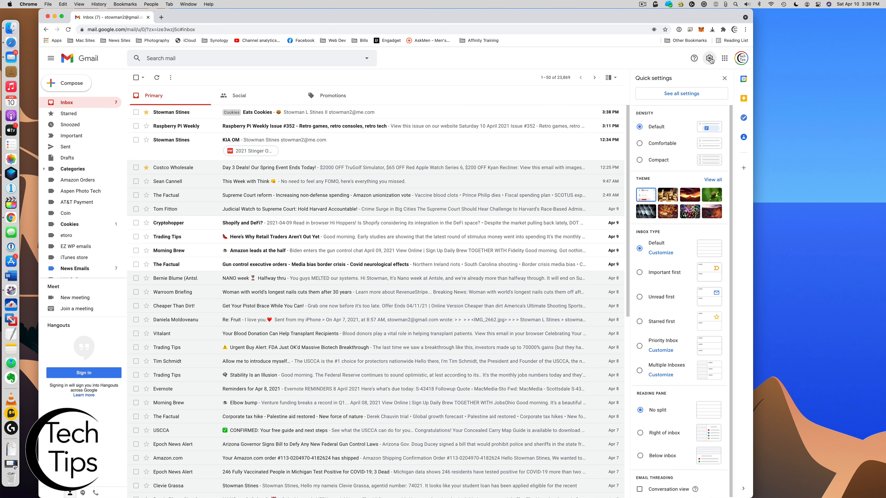
Update the Eats Cookies filter to also mark messages as read, then return to the inbox
left_click(681, 97)
left_click(299, 93)
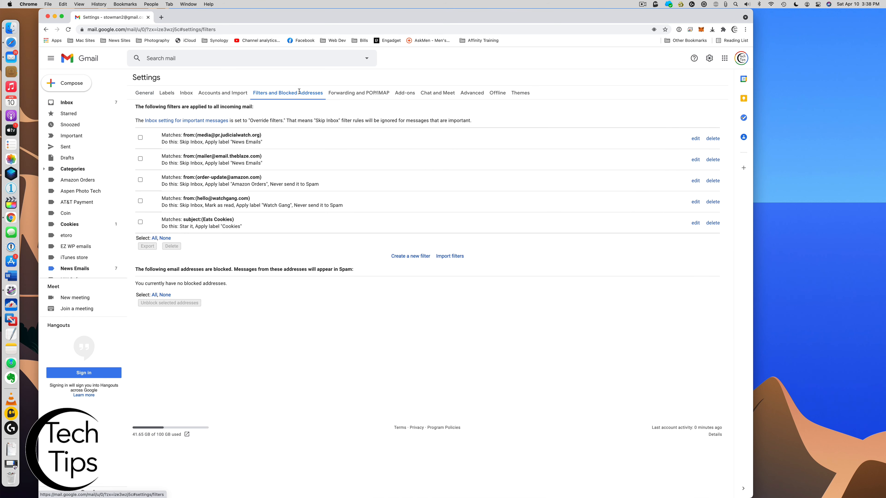
left_click(696, 223)
left_click(322, 178)
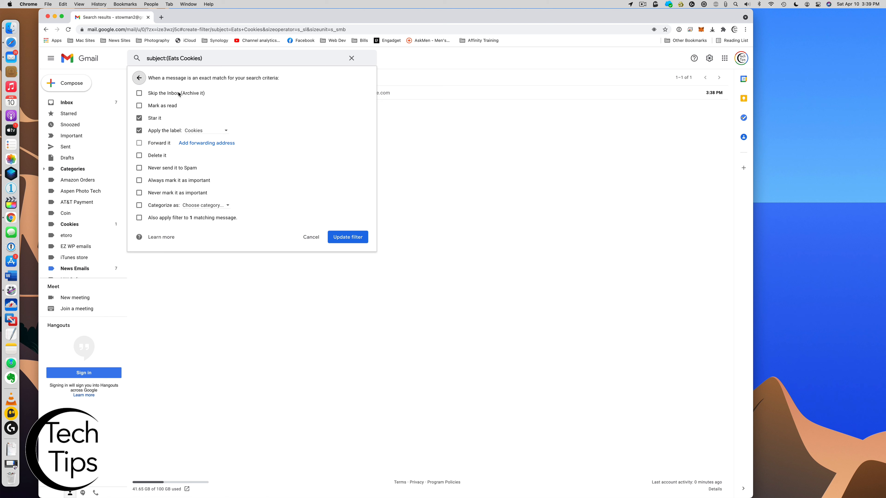
left_click(140, 106)
left_click(348, 237)
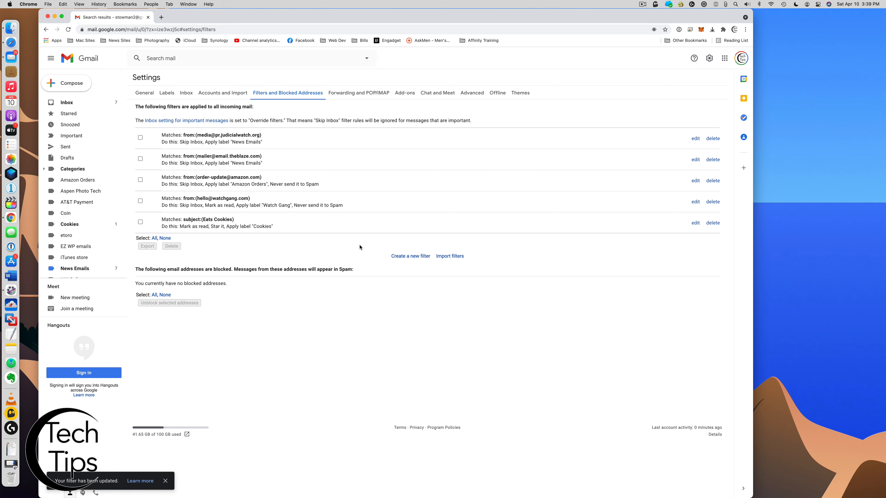
left_click(67, 102)
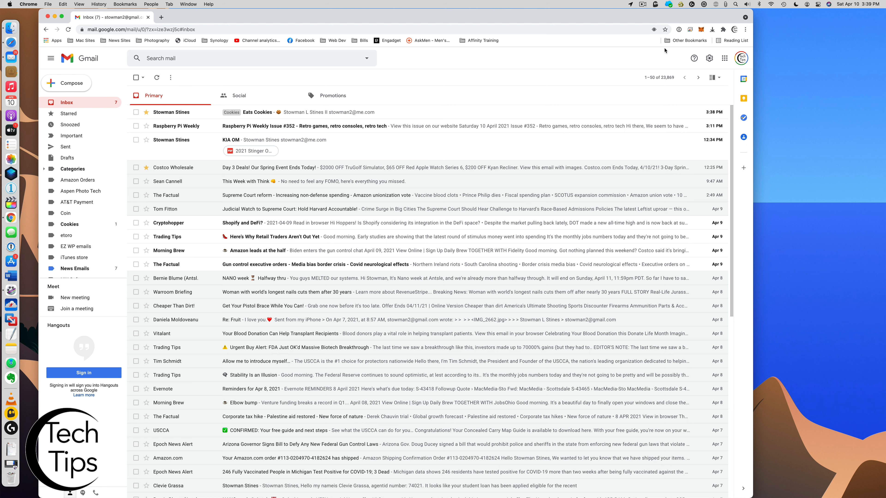
Select and delete the Eats Cookies filter in Filters and Blocked Addresses, then return to the inbox
left_click(709, 58)
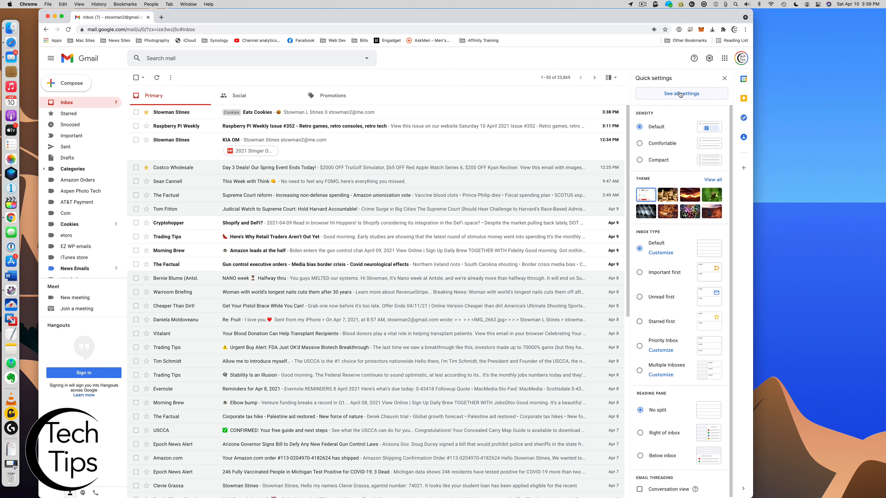
left_click(680, 94)
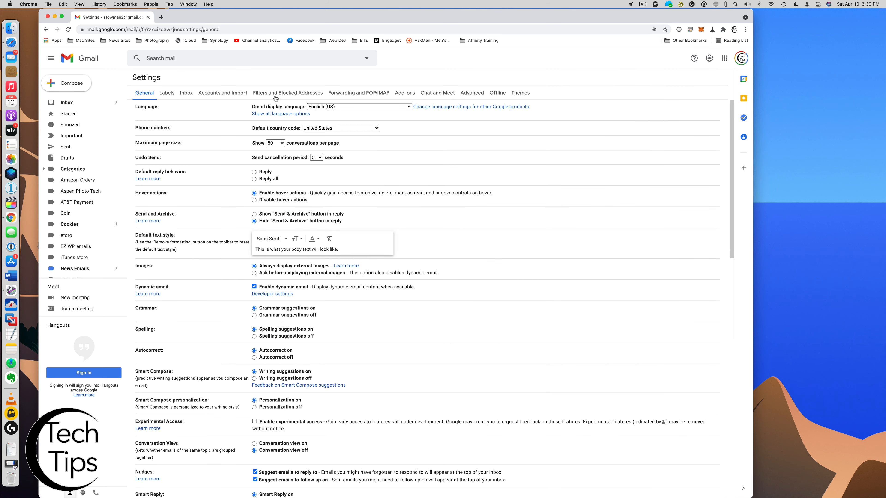
left_click(287, 93)
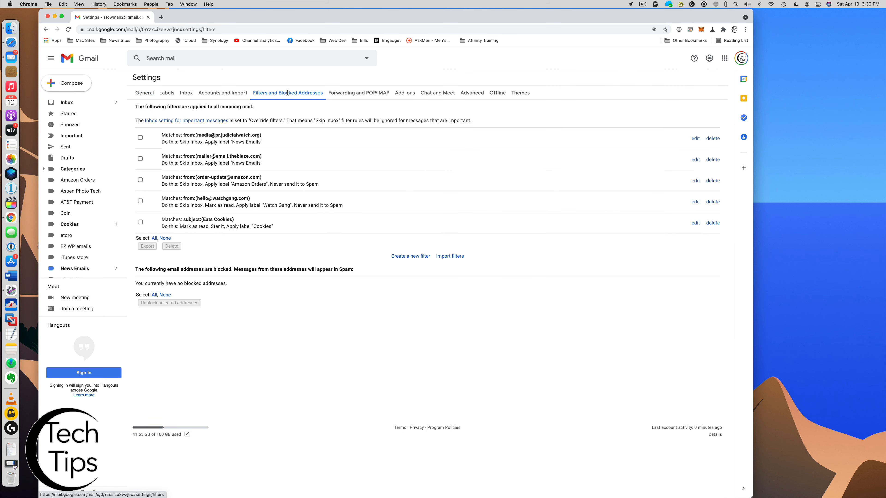
left_click(140, 221)
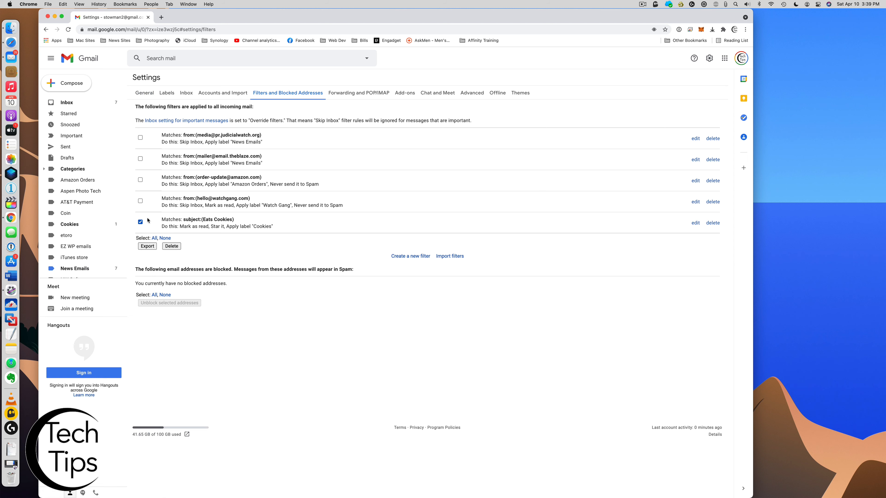
left_click(171, 246)
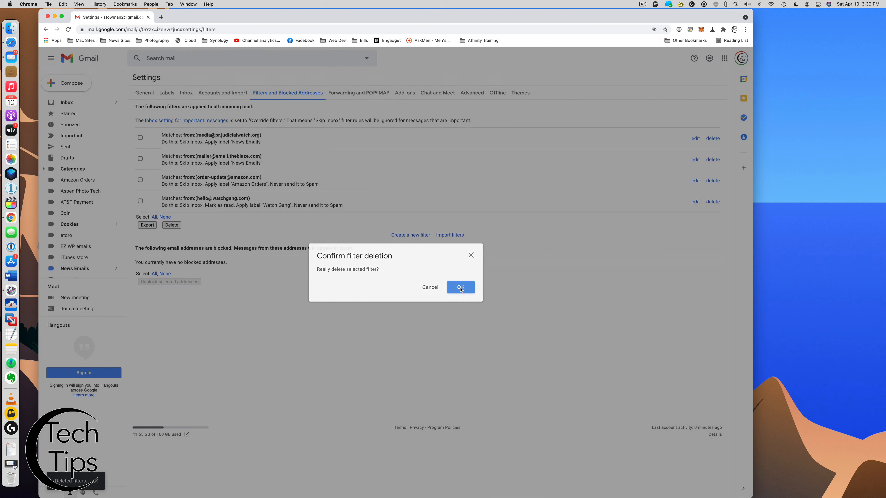
left_click(459, 287)
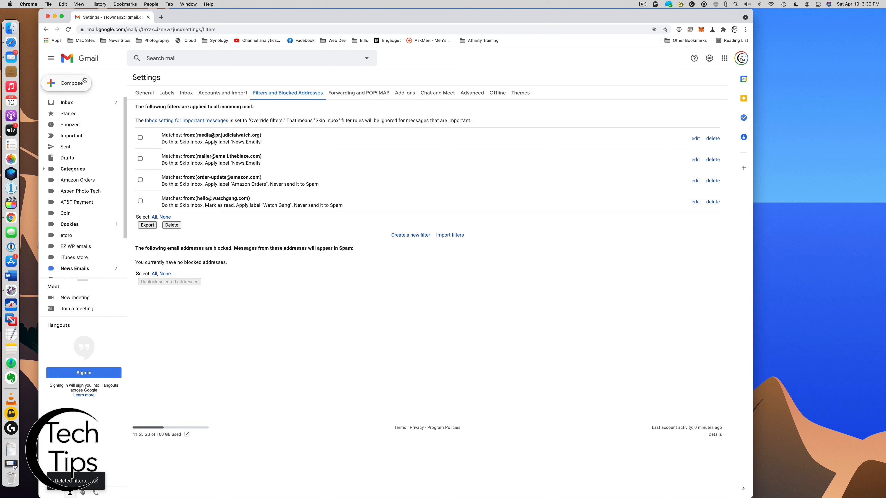
left_click(67, 102)
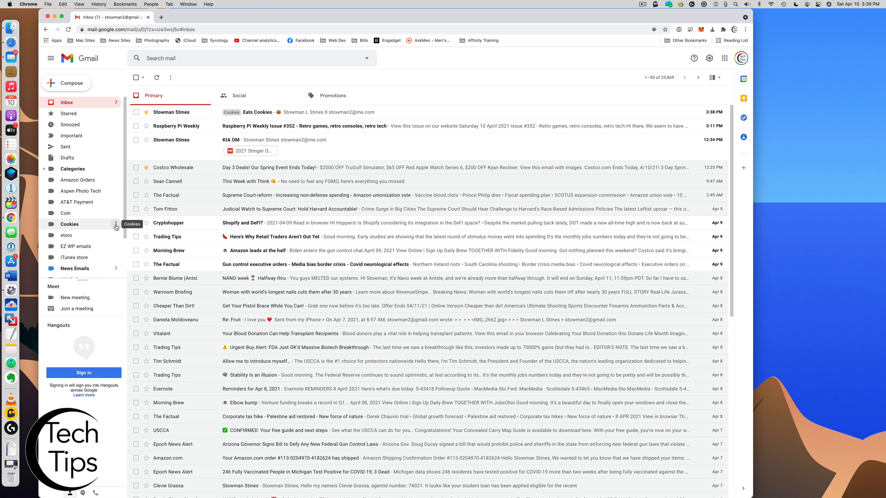
Remove the Cookies label from the sidebar and confirm its deletion
left_click(116, 226)
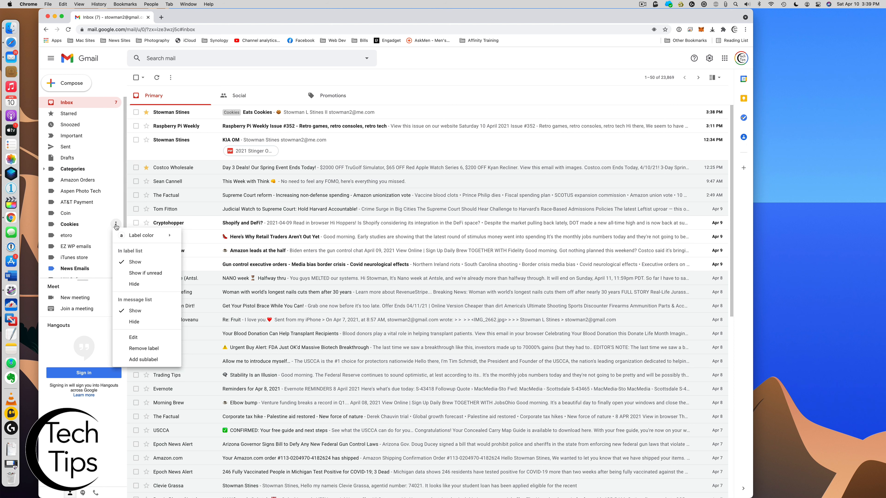
left_click(138, 349)
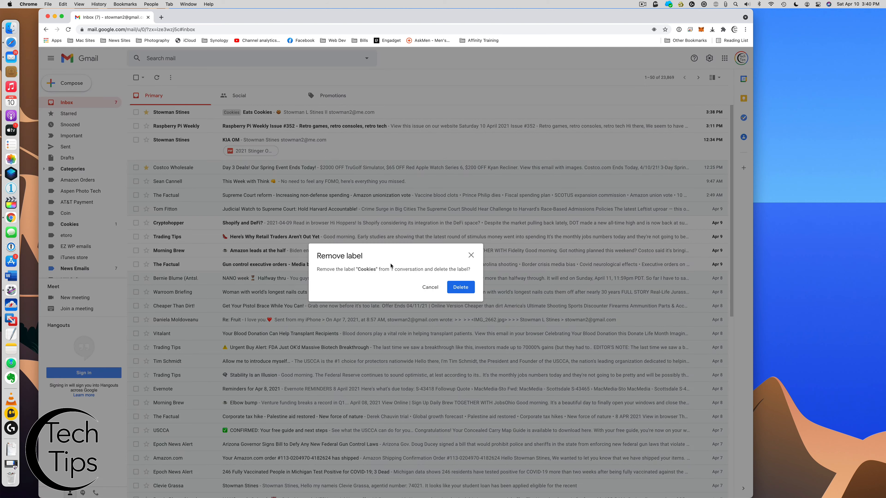
left_click(458, 288)
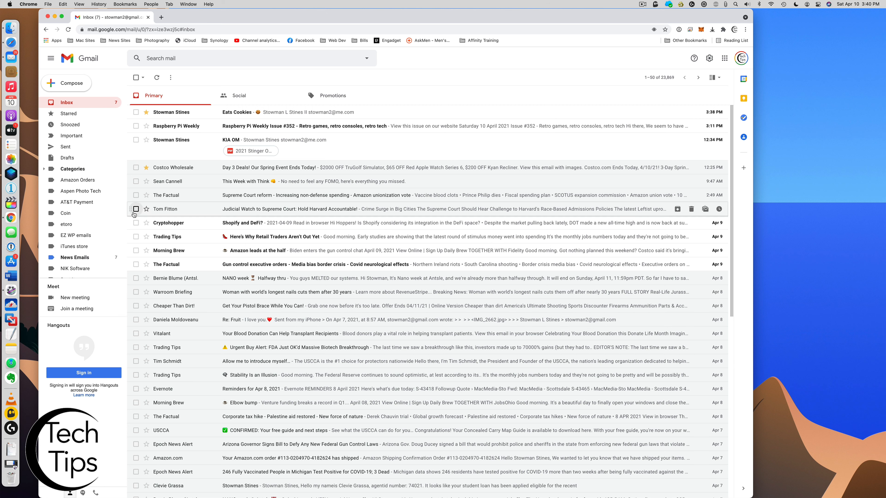
Set the Amazon Orders label colour to yellow
scroll(74, 189, "down", 3)
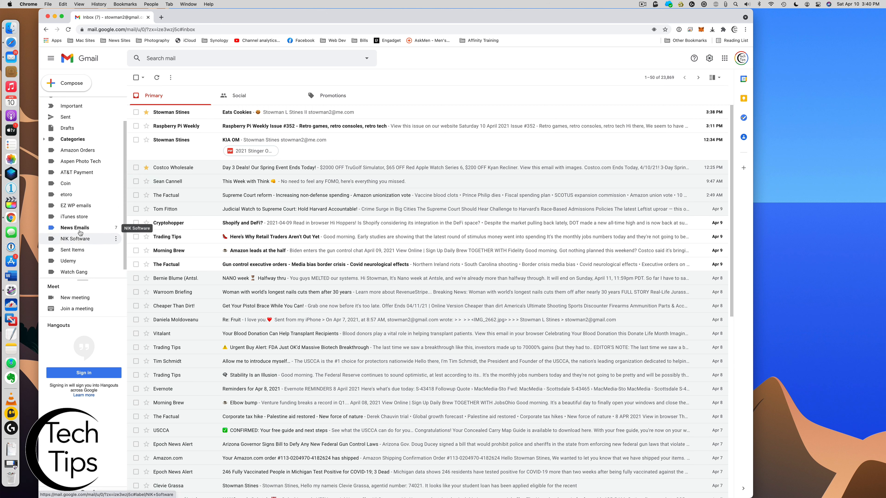
scroll(79, 230, "up", 3)
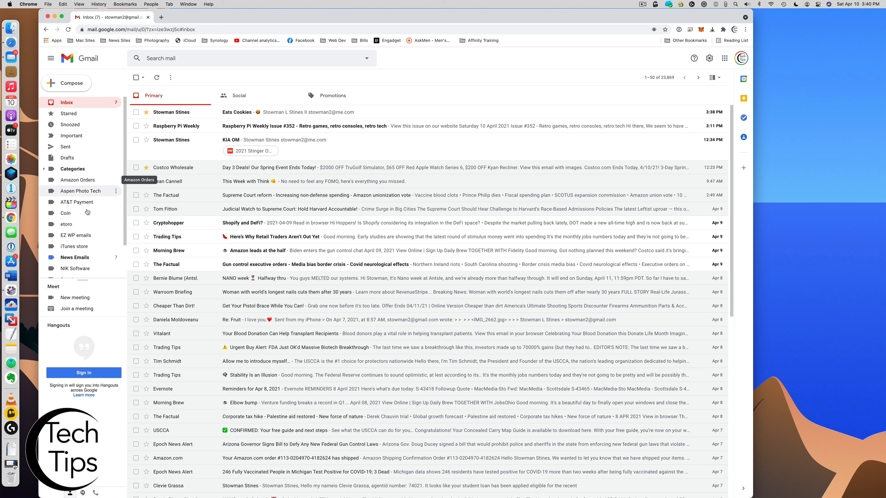
left_click(115, 181)
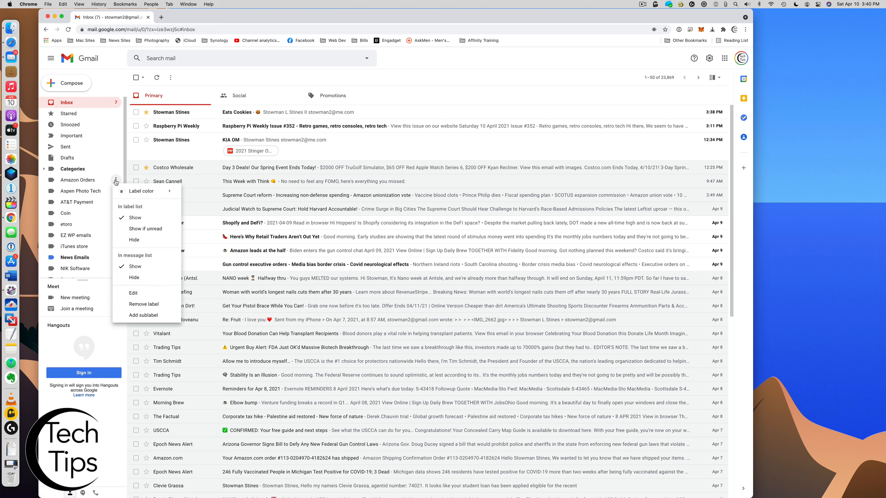
mouse_move(141, 193)
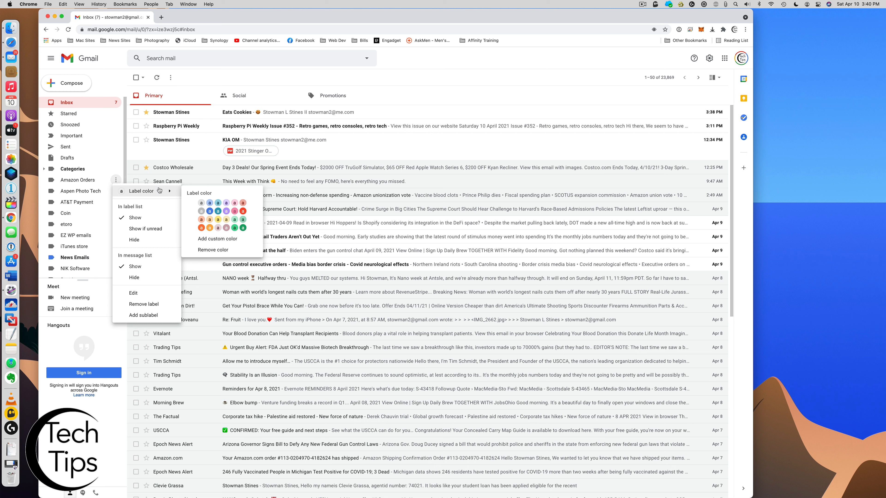
left_click(218, 221)
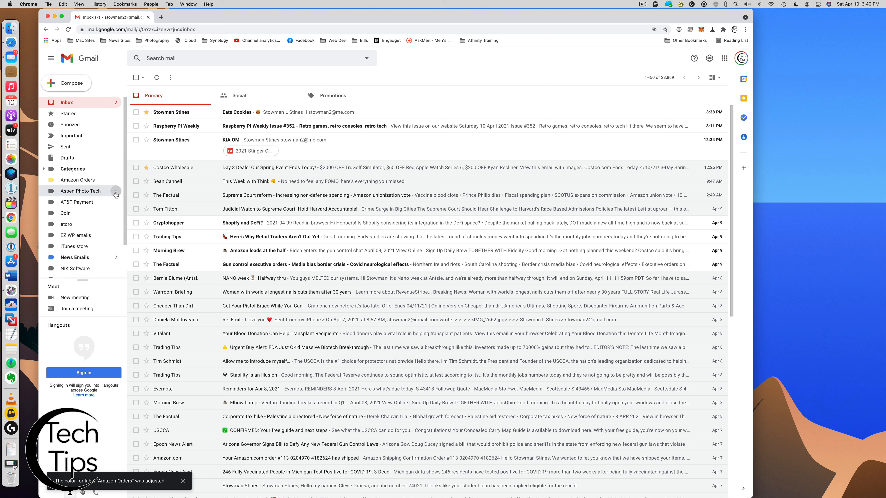
left_click(115, 192)
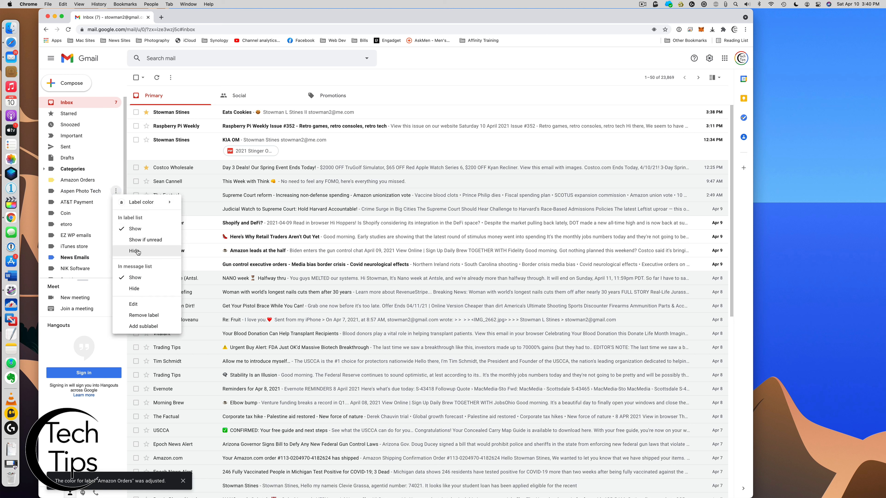
left_click(140, 241)
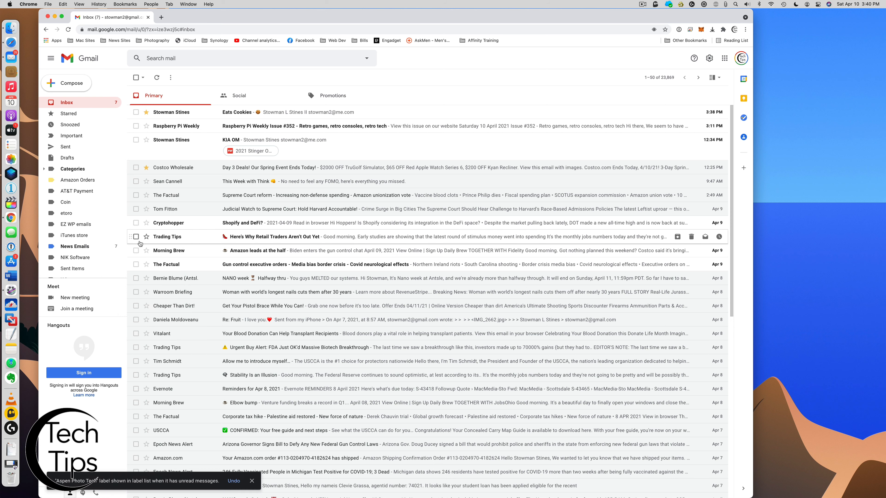
scroll(84, 206, "down", 2)
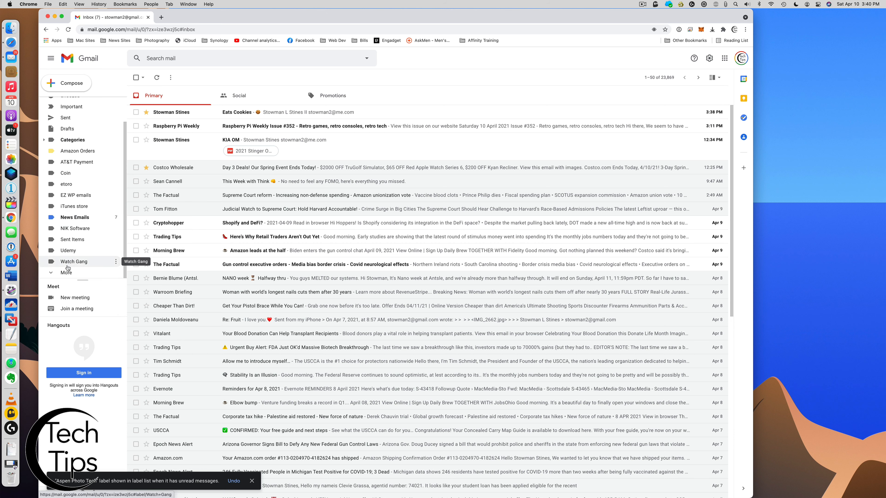
left_click(94, 273)
scroll(95, 240, "down", 2)
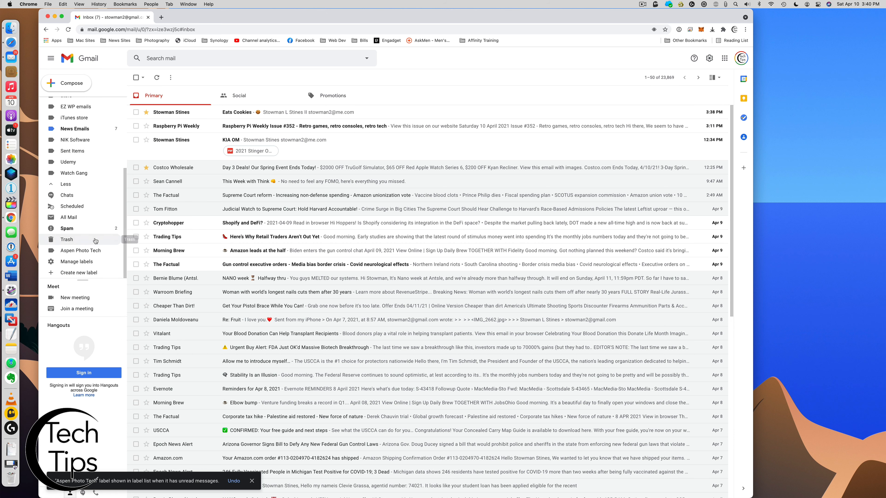
scroll(91, 246, "down", 2)
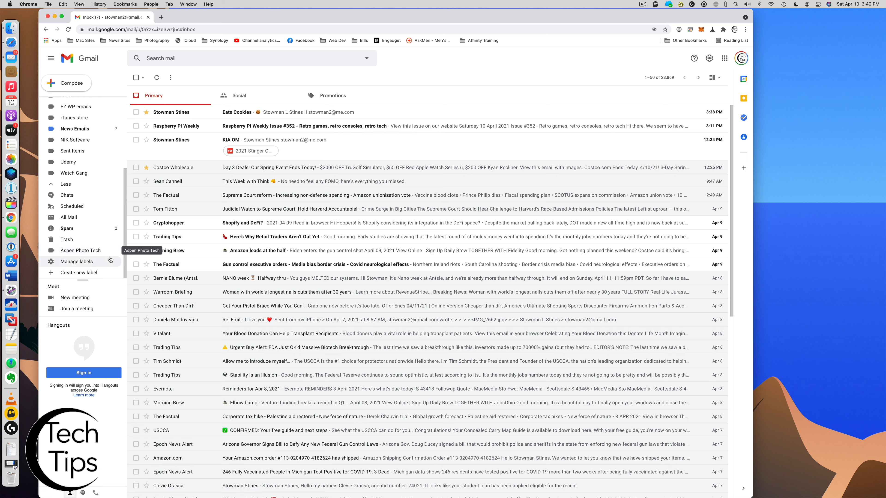
left_click(116, 250)
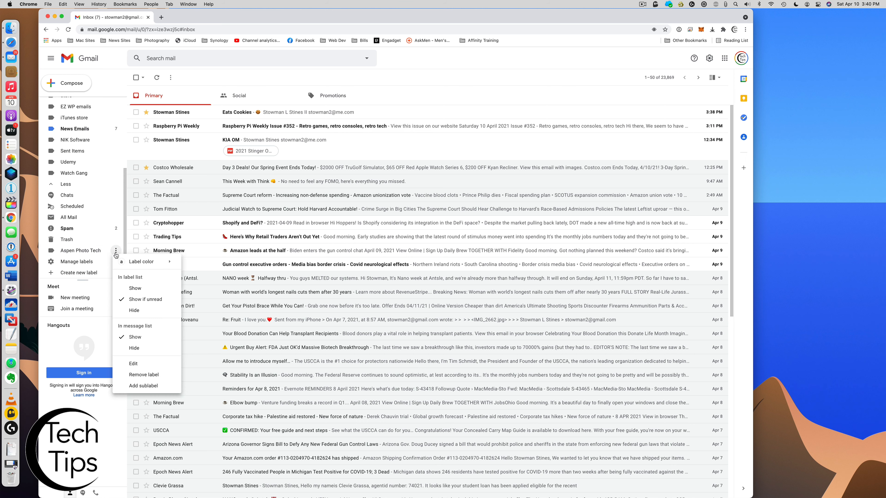
left_click(135, 288)
scroll(71, 174, "up", 5)
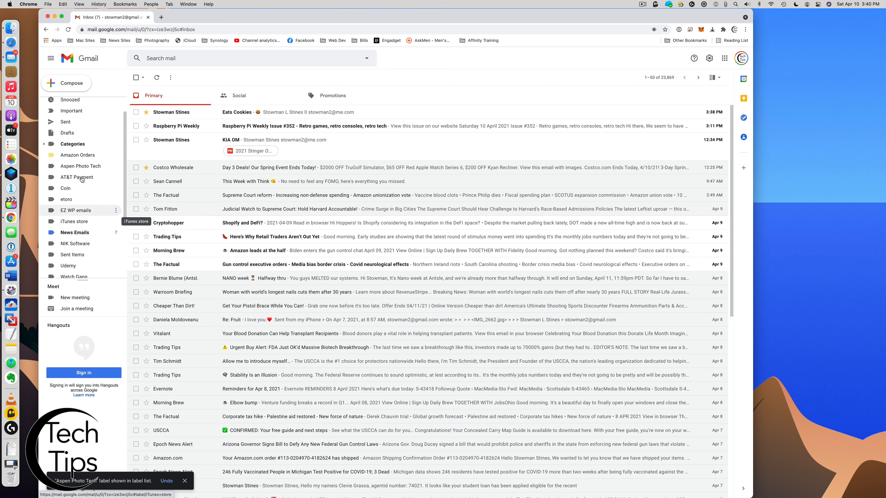